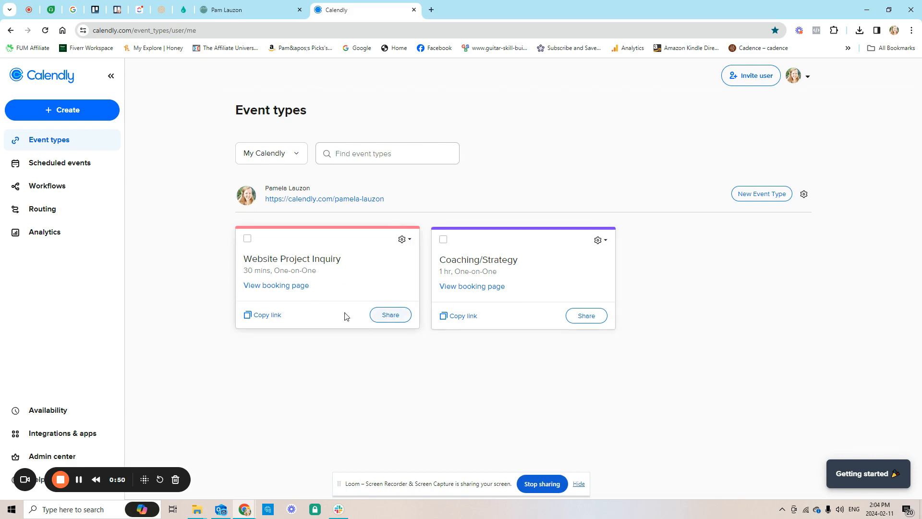
Step: Open the availability schedules, dismiss the new holidays tip and view the weekly hours
{"action": "left_click", "coordinate": [42, 412]}
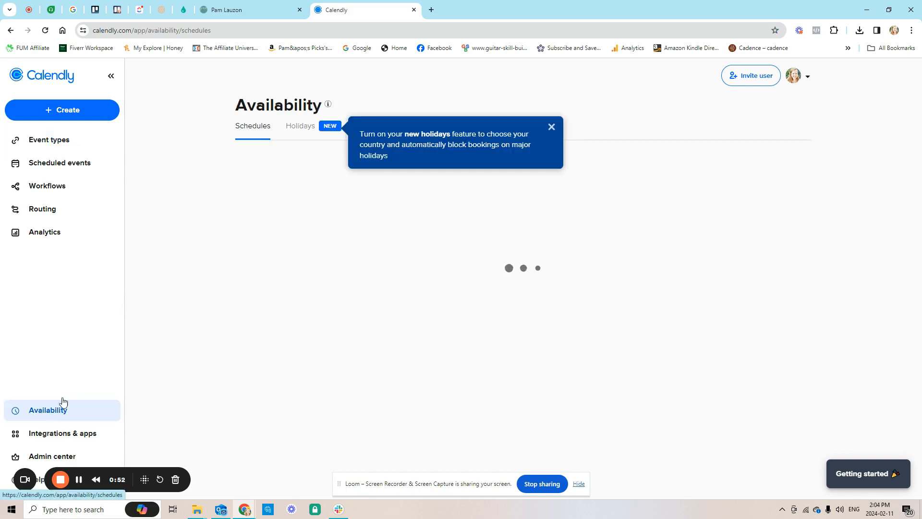
{"action": "left_click", "coordinate": [547, 128]}
{"action": "scroll", "coordinate": [482, 245], "scroll_direction": "down", "scroll_amount": 3}
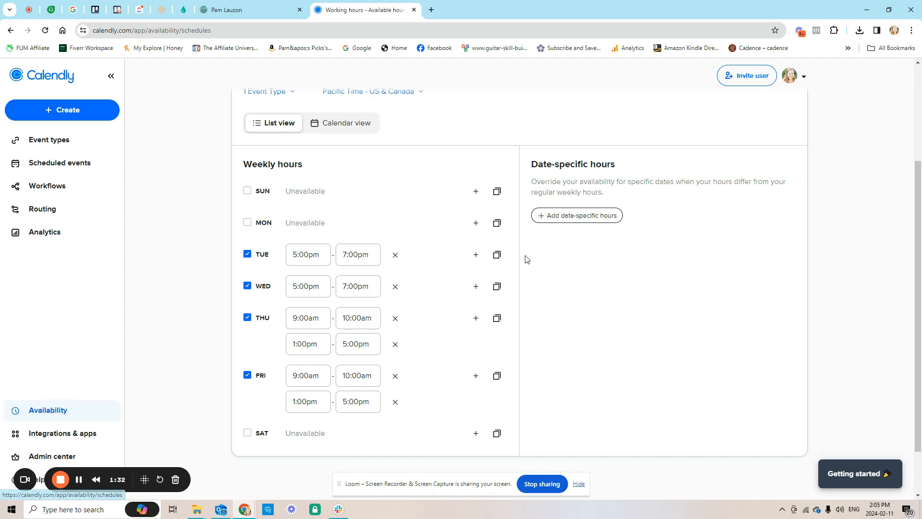
Step: Add a date-specific override marking February 15, 2024 as unavailable, and remove that override again
{"action": "left_click", "coordinate": [562, 221]}
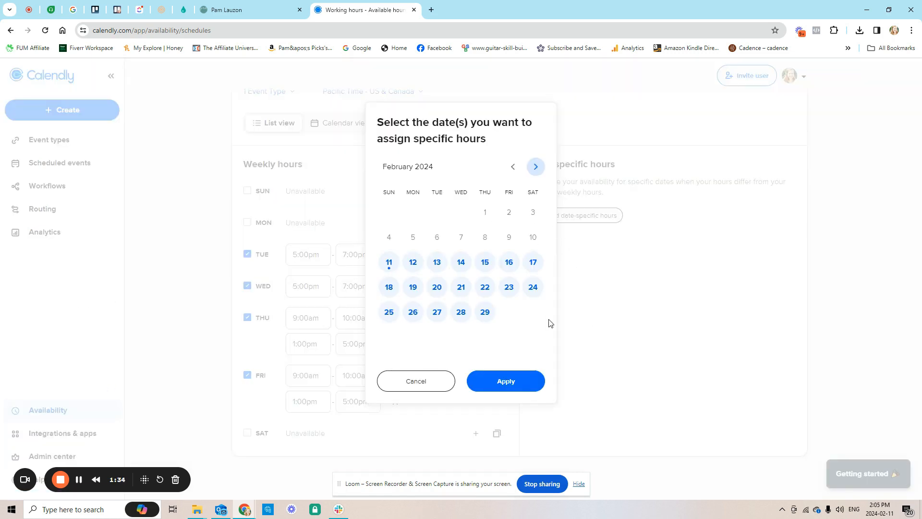
{"action": "left_click", "coordinate": [485, 273]}
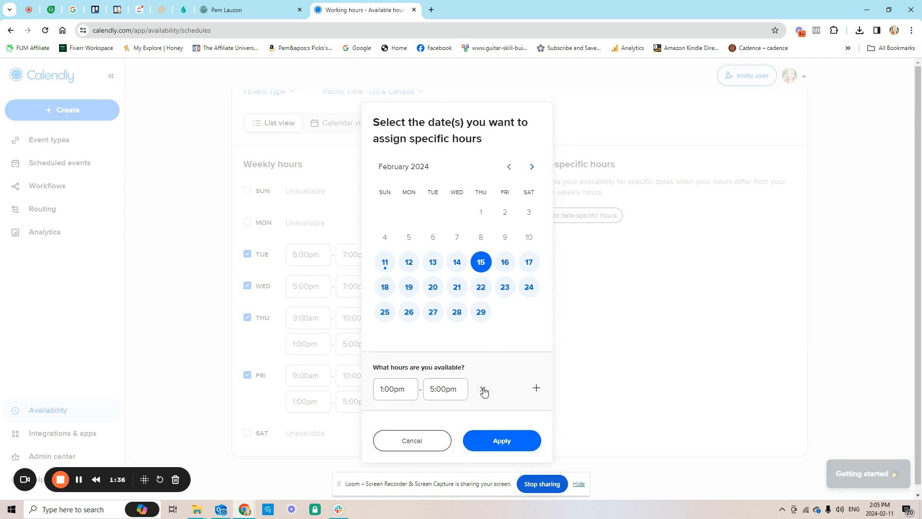
{"action": "left_click", "coordinate": [483, 390]}
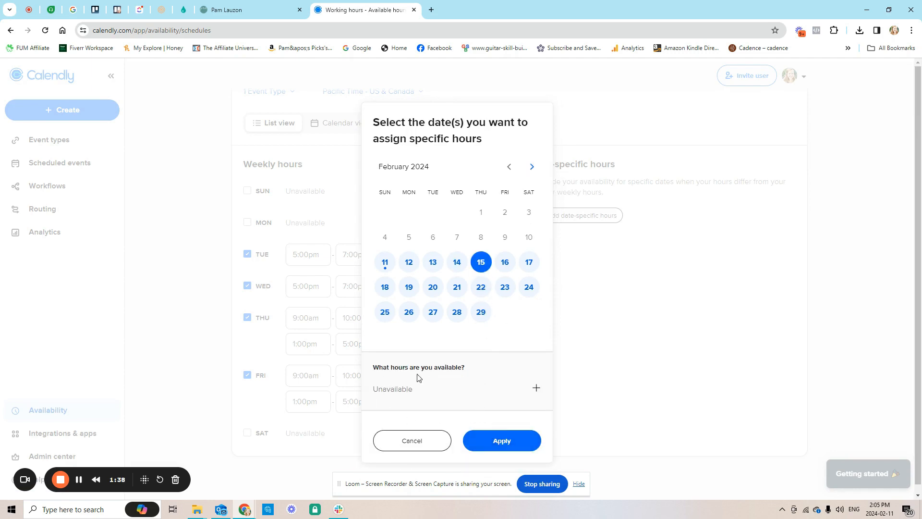
{"action": "left_click", "coordinate": [528, 442]}
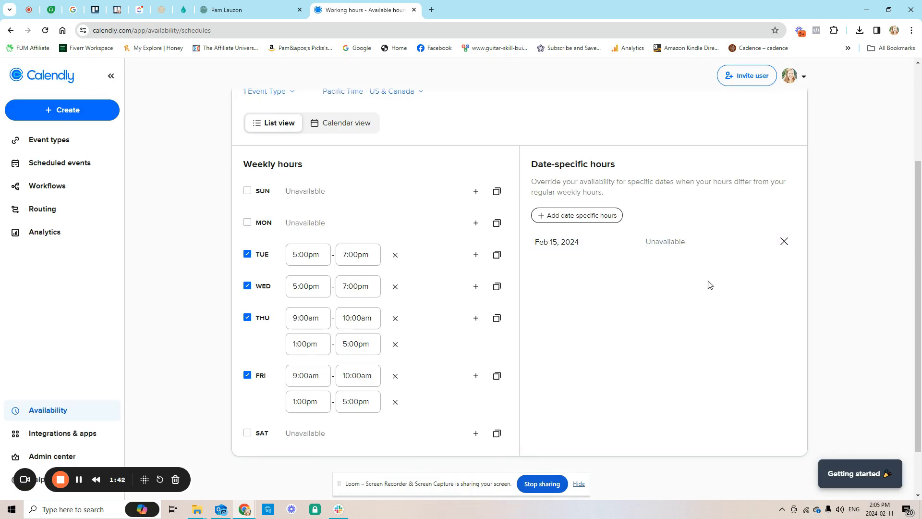
{"action": "left_click", "coordinate": [785, 242]}
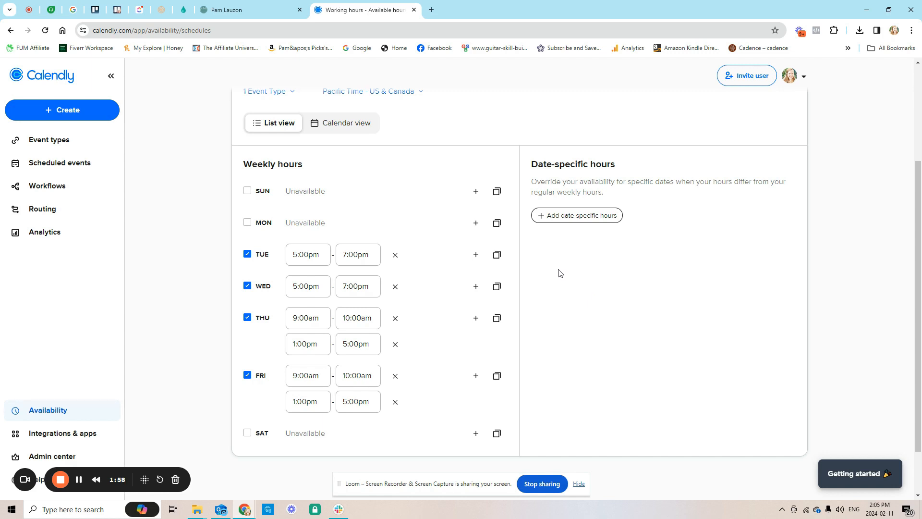
Step: Open the Website Project Inquiry event type for editing and show its event details
{"action": "left_click", "coordinate": [48, 141]}
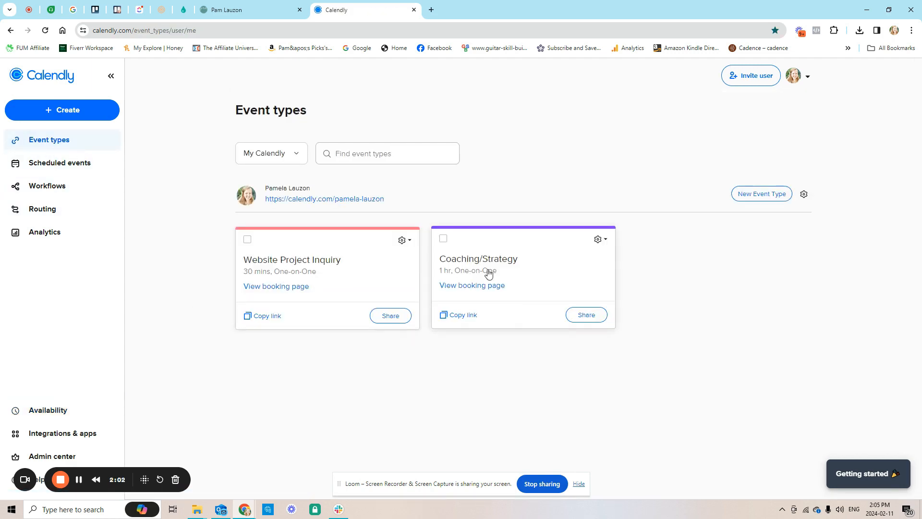
{"action": "left_click", "coordinate": [402, 239]}
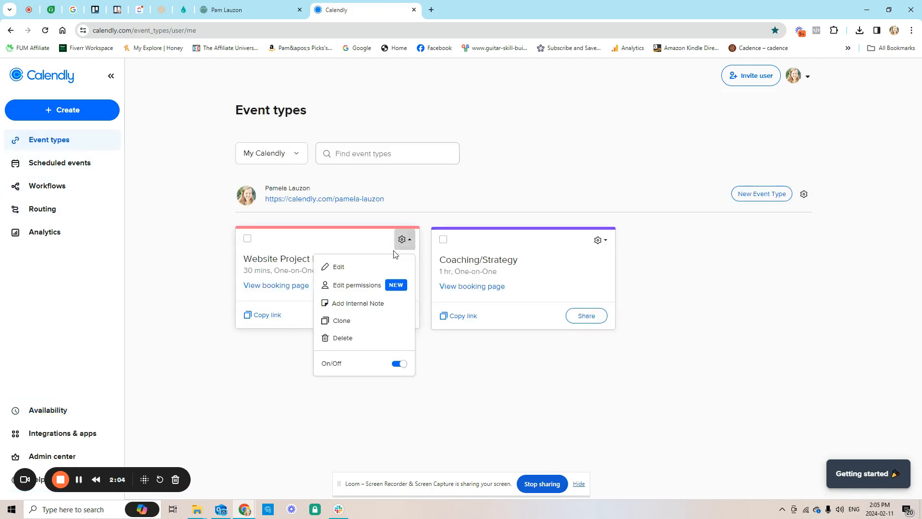
{"action": "left_click", "coordinate": [354, 269]}
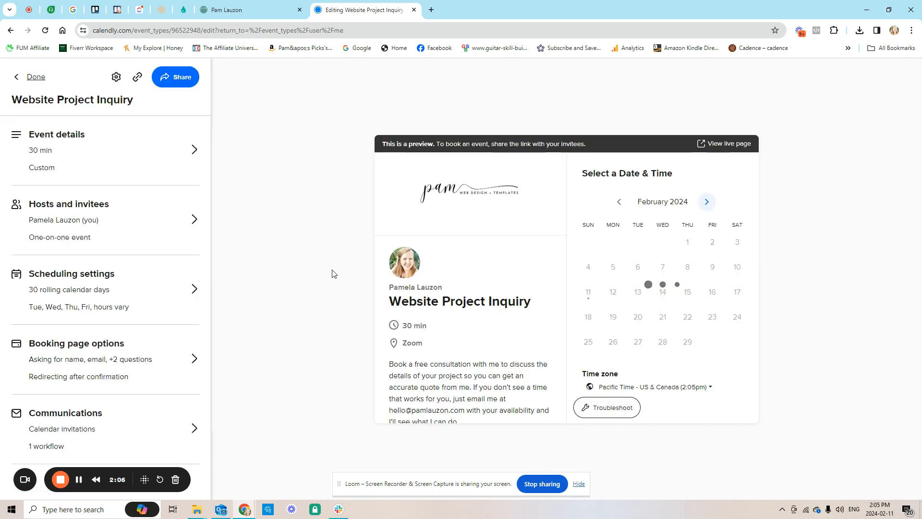
{"action": "left_click", "coordinate": [110, 171]}
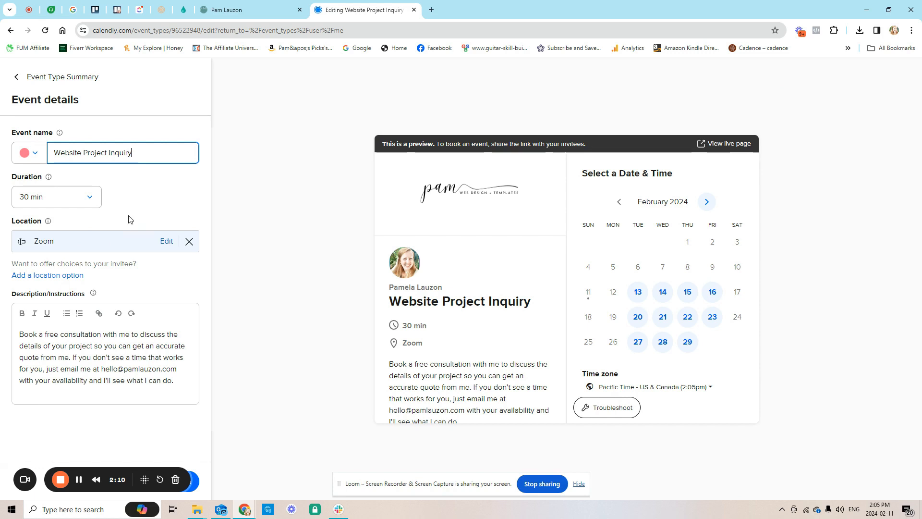
Step: Review the meeting location choices, select Custom for the Zoom location and apply the update
{"action": "left_click", "coordinate": [164, 244]}
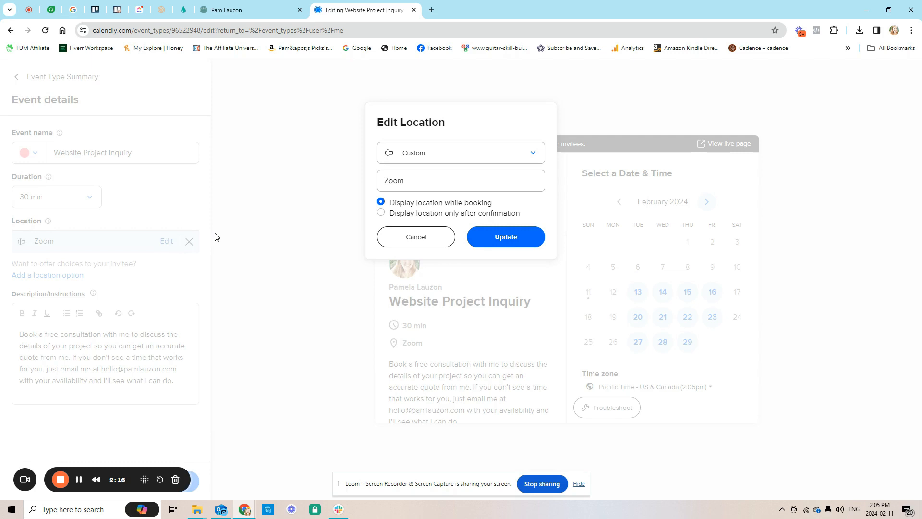
{"action": "left_click", "coordinate": [412, 156]}
{"action": "scroll", "coordinate": [414, 265], "scroll_direction": "down", "scroll_amount": 3}
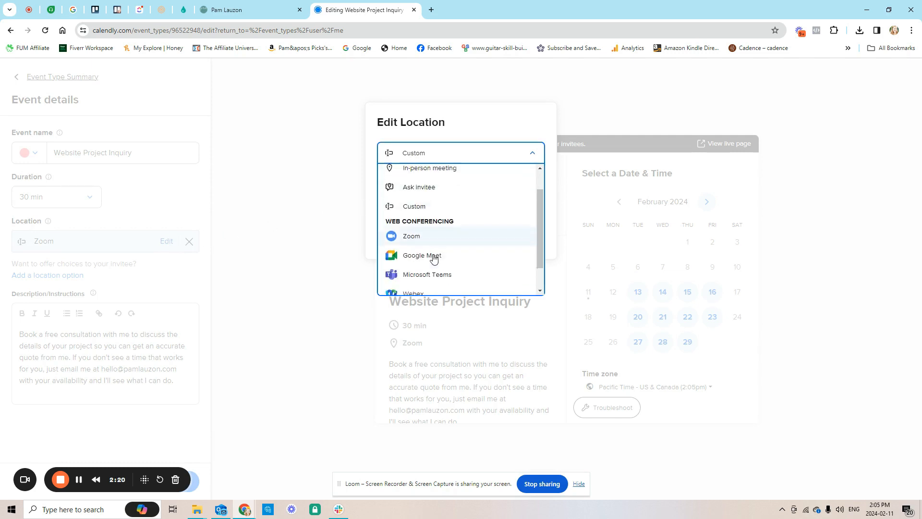
{"action": "scroll", "coordinate": [419, 265], "scroll_direction": "up", "scroll_amount": 3}
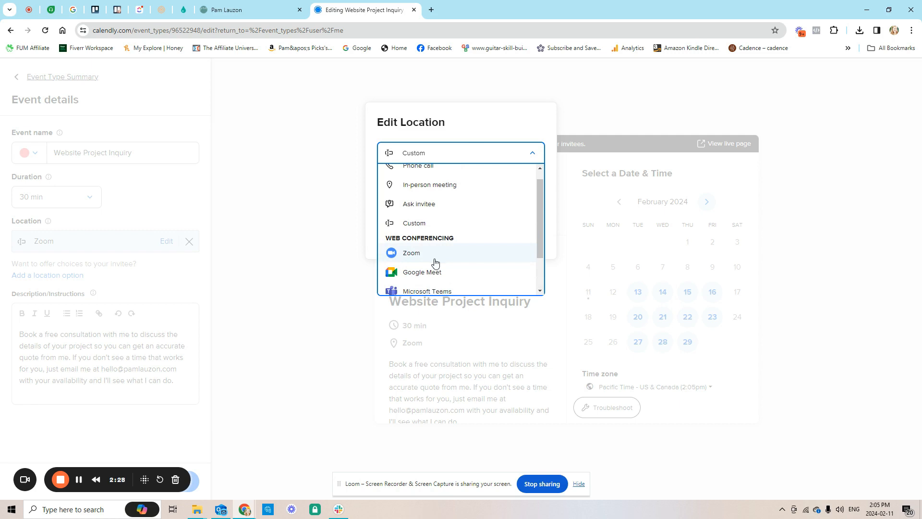
{"action": "left_click", "coordinate": [420, 223]}
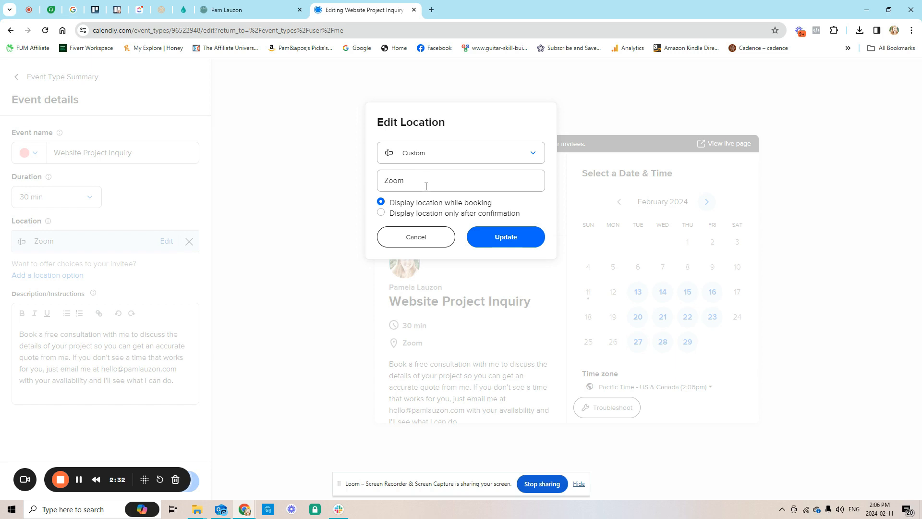
{"action": "left_click", "coordinate": [495, 243]}
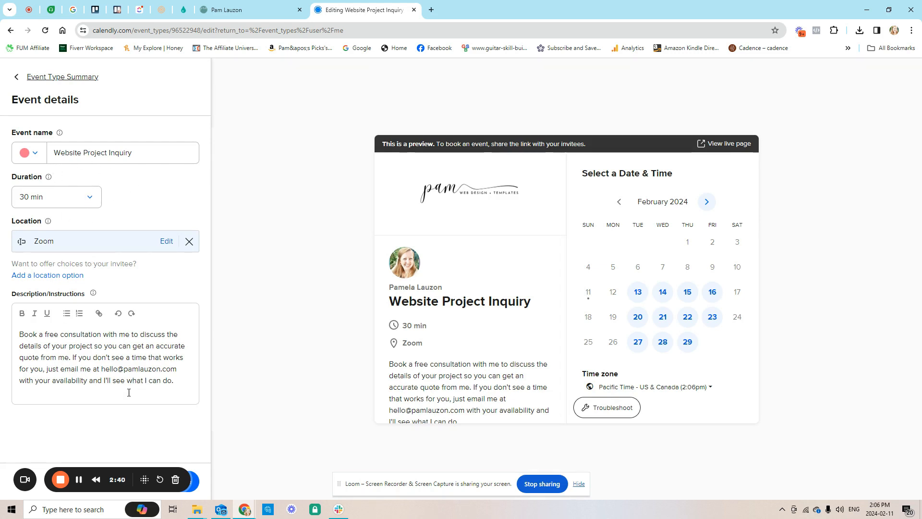
Step: Examine the event type's hosts and invitees settings and return to the event type summary
{"action": "left_click", "coordinate": [18, 77]}
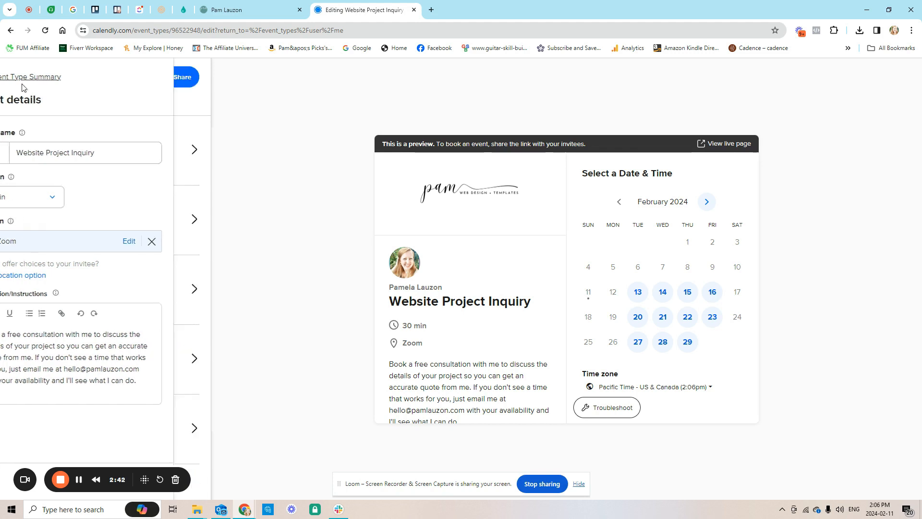
{"action": "left_click", "coordinate": [113, 228]}
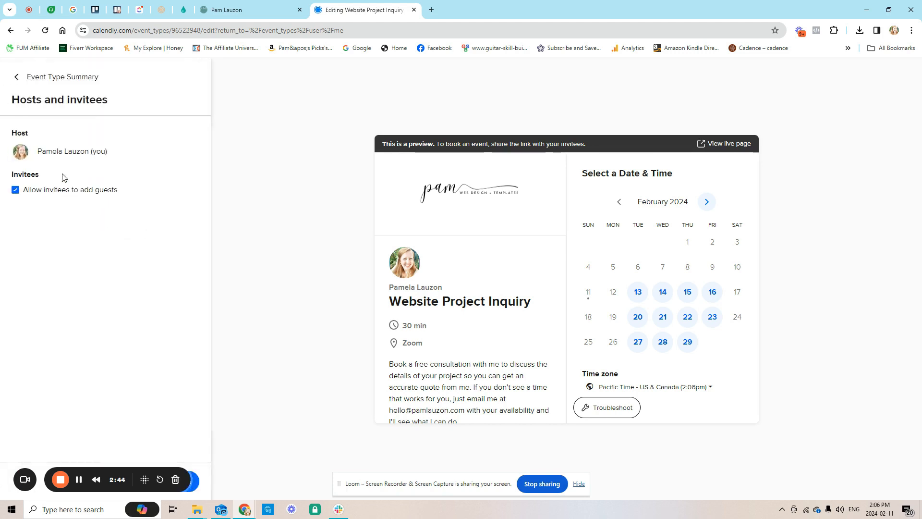
{"action": "left_click", "coordinate": [18, 78]}
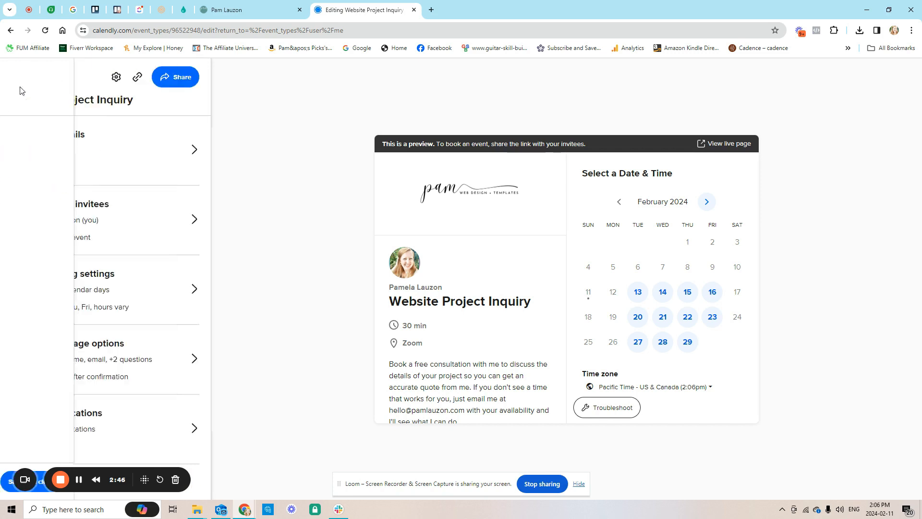
Step: Examine the scheduling settings' date range and the host's weekly available hours
{"action": "left_click", "coordinate": [81, 295]}
{"action": "scroll", "coordinate": [121, 276], "scroll_direction": "down", "scroll_amount": 2}
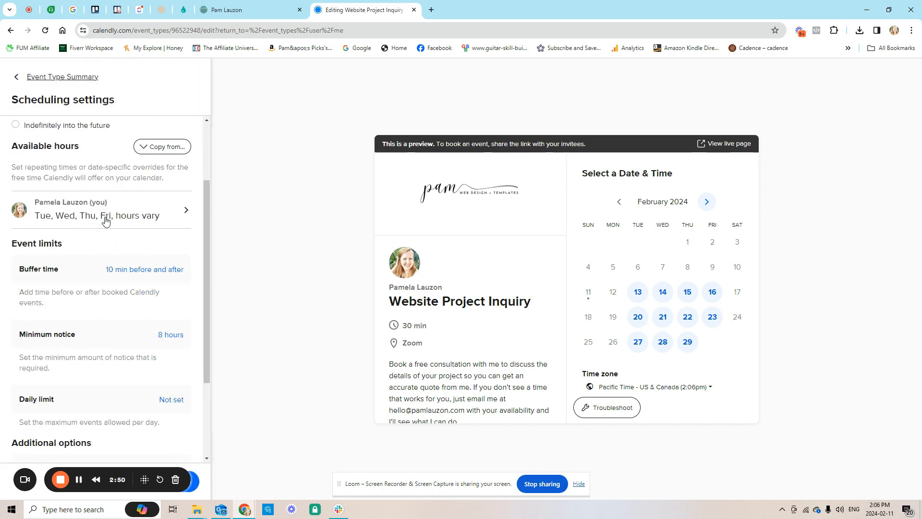
{"action": "scroll", "coordinate": [106, 221], "scroll_direction": "up", "scroll_amount": 2}
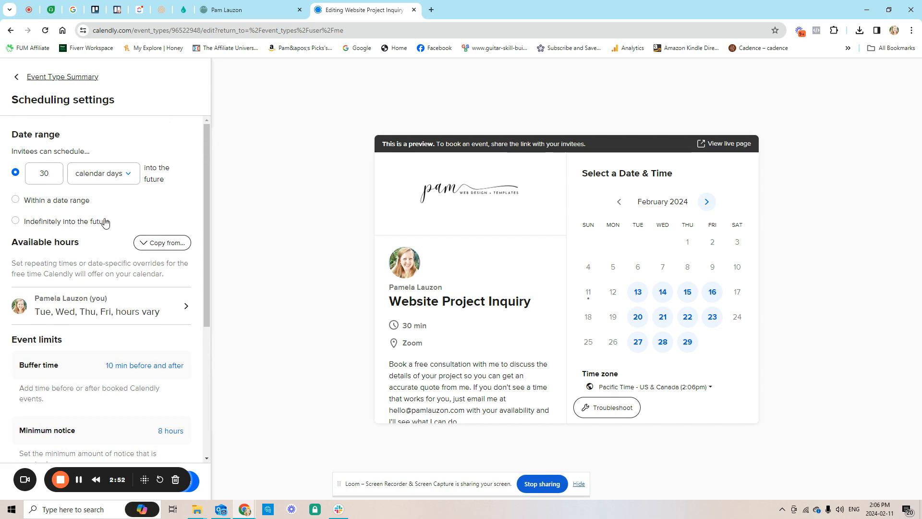
{"action": "scroll", "coordinate": [106, 222], "scroll_direction": "down", "scroll_amount": 3}
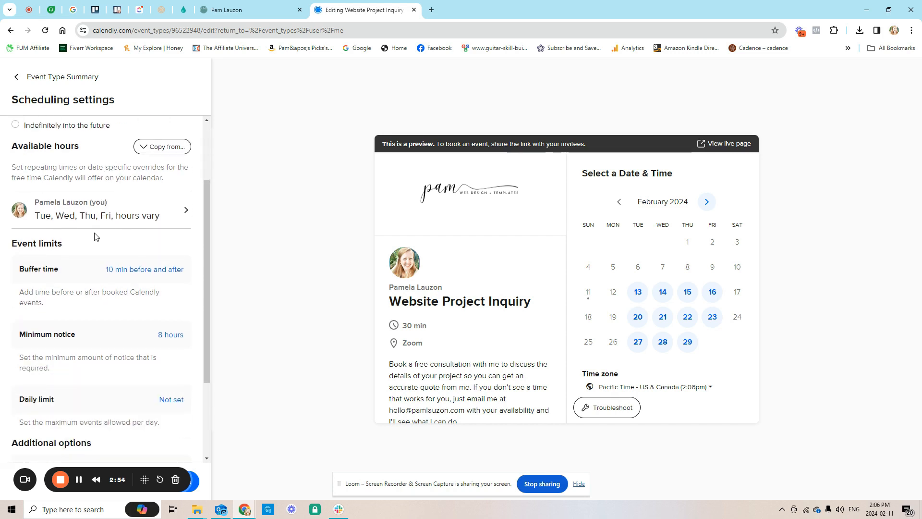
{"action": "left_click", "coordinate": [99, 214]}
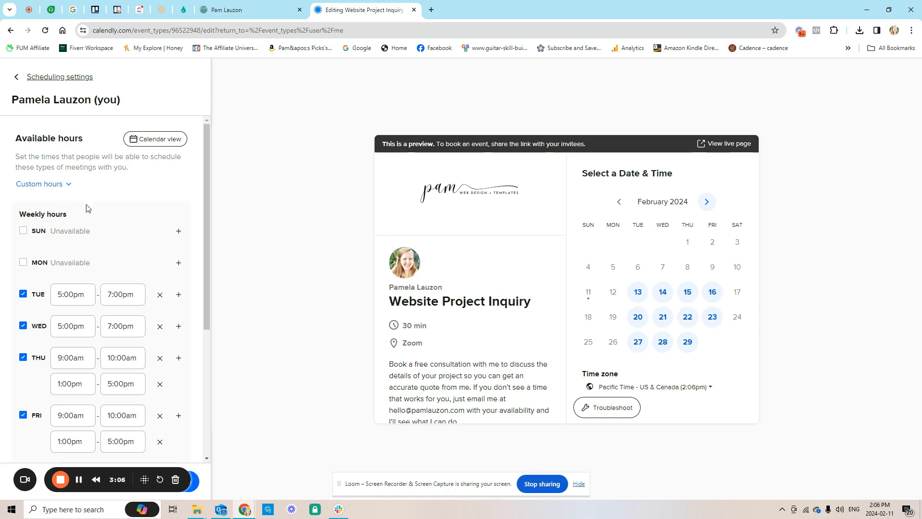
{"action": "scroll", "coordinate": [72, 246], "scroll_direction": "down", "scroll_amount": 3}
{"action": "scroll", "coordinate": [105, 296], "scroll_direction": "up", "scroll_amount": 3}
{"action": "left_click", "coordinate": [19, 83]}
Step: Examine the event limits and additional options, preview the February 13 time slots, and save and close the scheduling settings
{"action": "scroll", "coordinate": [120, 274], "scroll_direction": "down", "scroll_amount": 3}
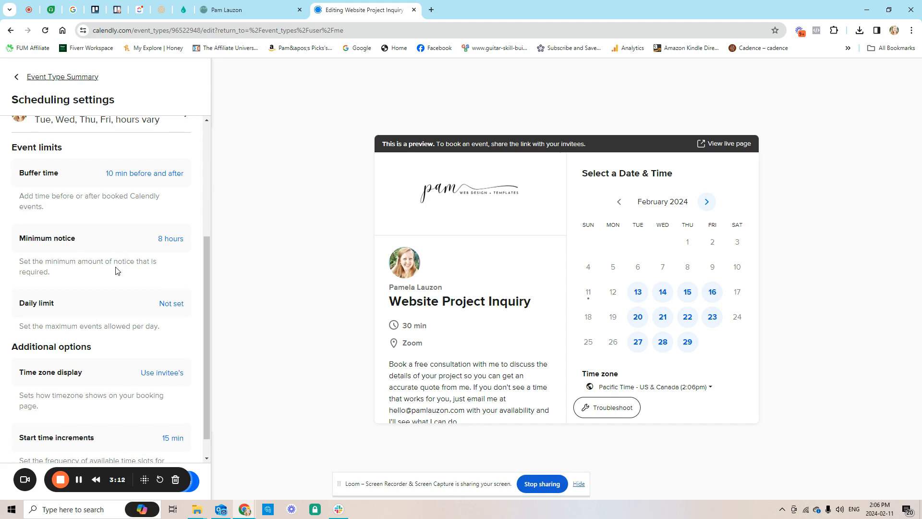
{"action": "scroll", "coordinate": [138, 278], "scroll_direction": "up", "scroll_amount": 1}
{"action": "scroll", "coordinate": [141, 271], "scroll_direction": "up", "scroll_amount": 1}
{"action": "scroll", "coordinate": [111, 255], "scroll_direction": "down", "scroll_amount": 1}
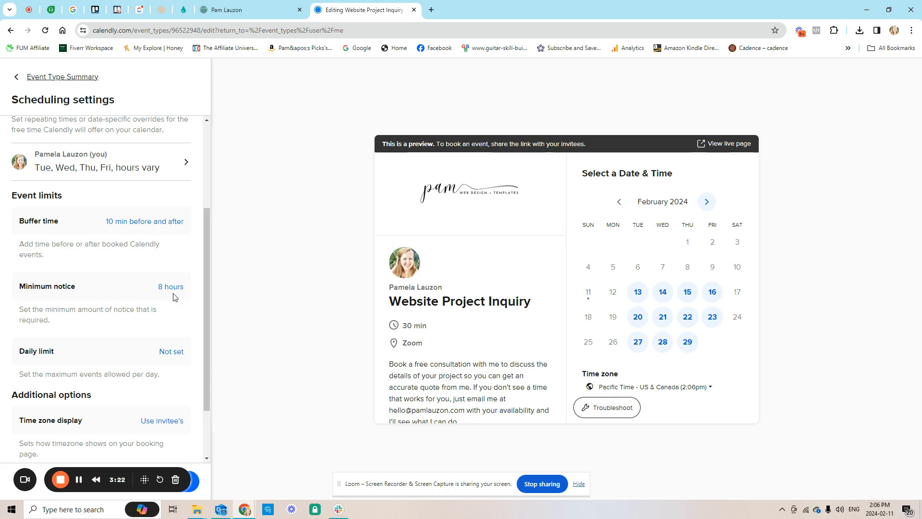
{"action": "scroll", "coordinate": [111, 294], "scroll_direction": "down", "scroll_amount": 2}
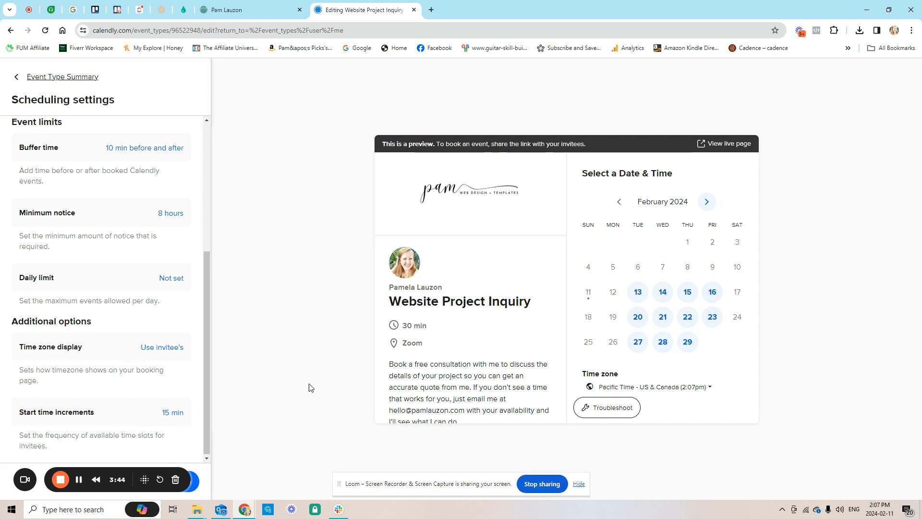
{"action": "left_click", "coordinate": [638, 291]}
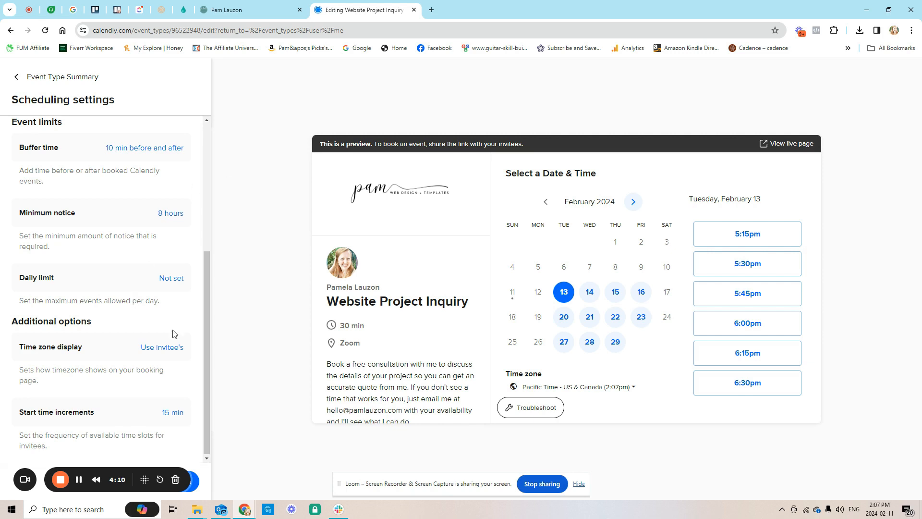
{"action": "left_click", "coordinate": [192, 481]}
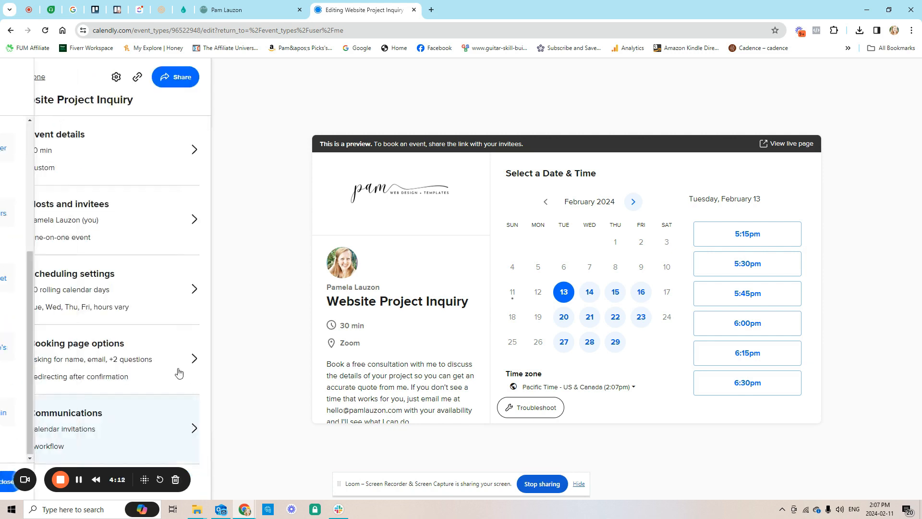
Step: Review the booking page options, including the invitee question about websites or social handles, and return to the summary
{"action": "left_click", "coordinate": [149, 353]}
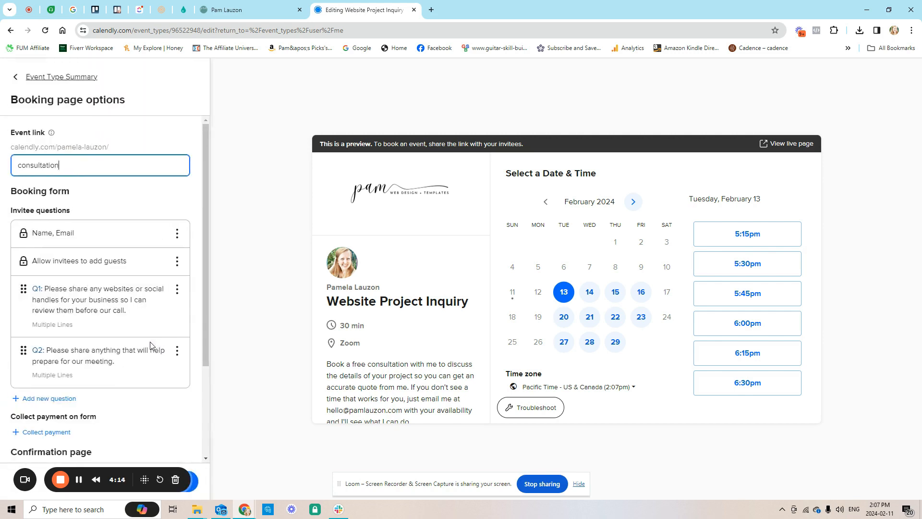
{"action": "left_click", "coordinate": [97, 311]}
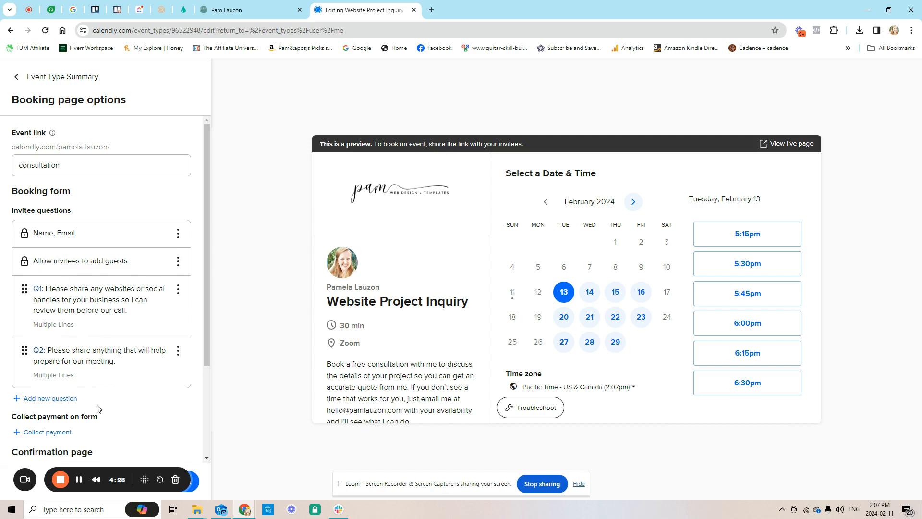
{"action": "left_click", "coordinate": [18, 81]}
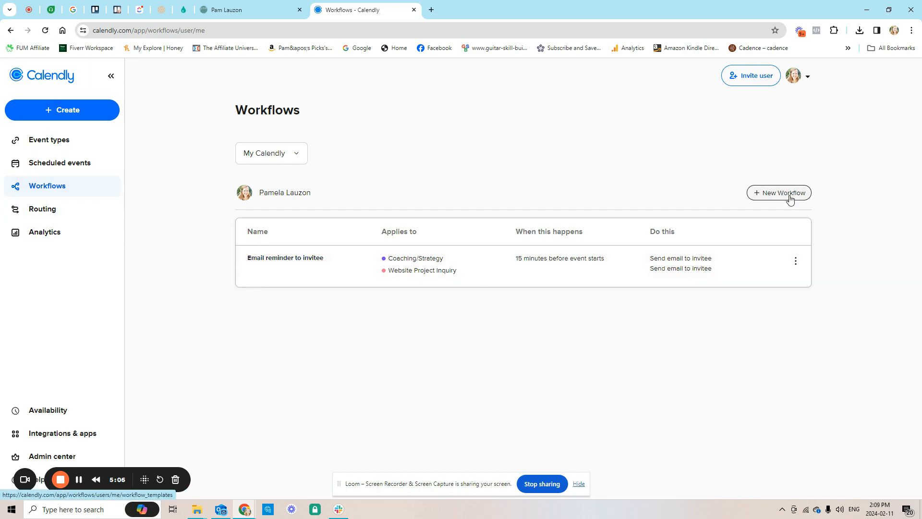
Step: Open the "Email reminder to invitee" workflow and bring up its first "Send email to invitee" action for editing
{"action": "left_click", "coordinate": [320, 267]}
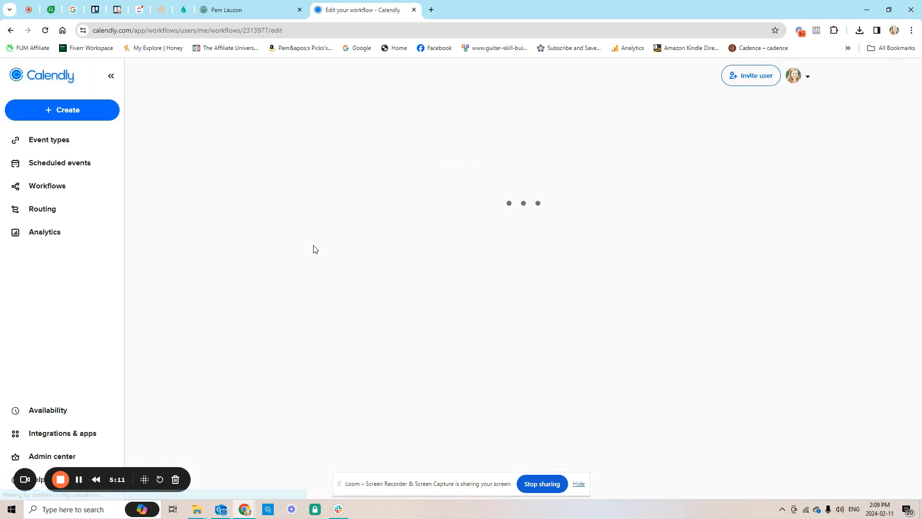
{"action": "scroll", "coordinate": [216, 211], "scroll_direction": "down", "scroll_amount": 1}
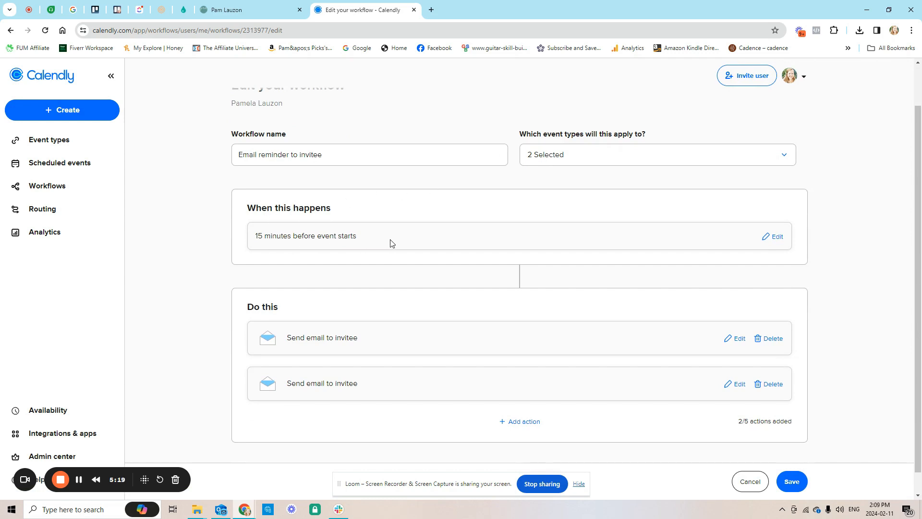
{"action": "scroll", "coordinate": [380, 259], "scroll_direction": "down", "scroll_amount": 1}
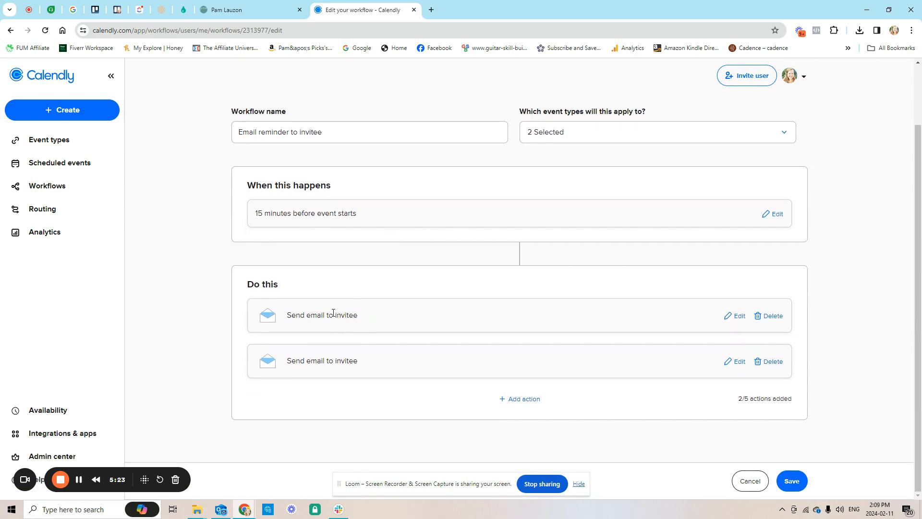
{"action": "left_click", "coordinate": [739, 316]}
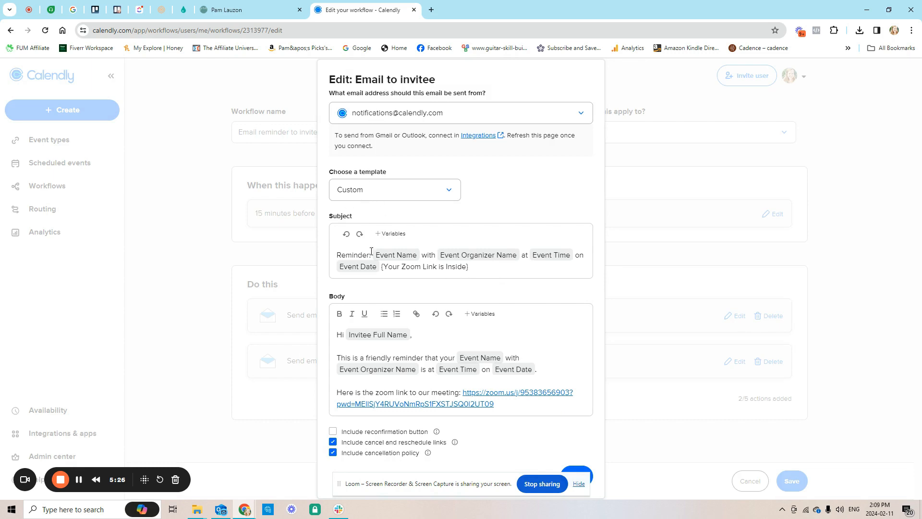
Step: Review the first reminder email's Zoom link note in the subject and the Zoom meeting link in the body, and close it
{"action": "left_click_drag", "start_coordinate": [390, 267], "coordinate": [474, 270]}
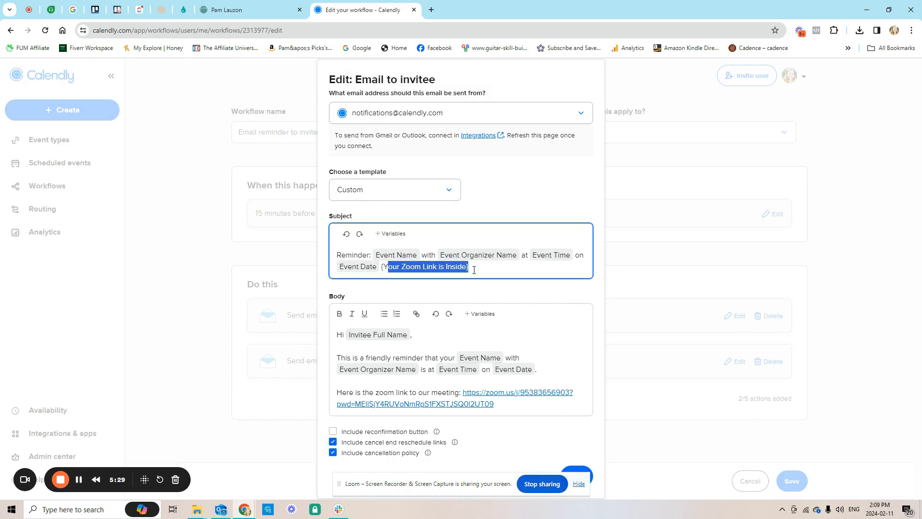
{"action": "left_click", "coordinate": [512, 410]}
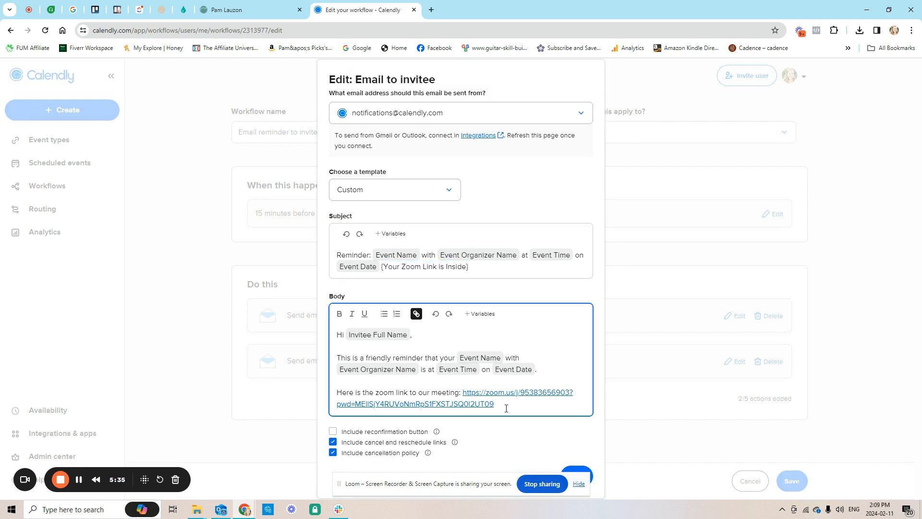
{"action": "left_click_drag", "start_coordinate": [491, 408], "coordinate": [340, 391]}
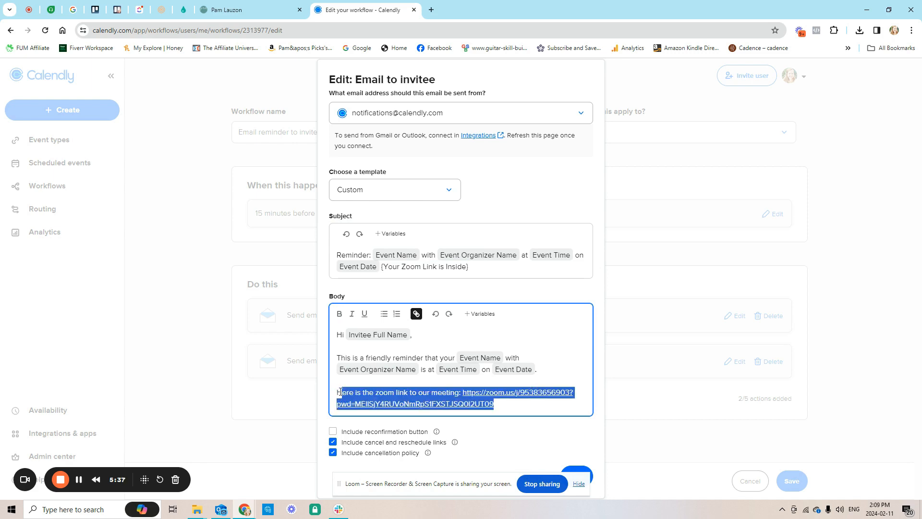
{"action": "left_click", "coordinate": [339, 392]}
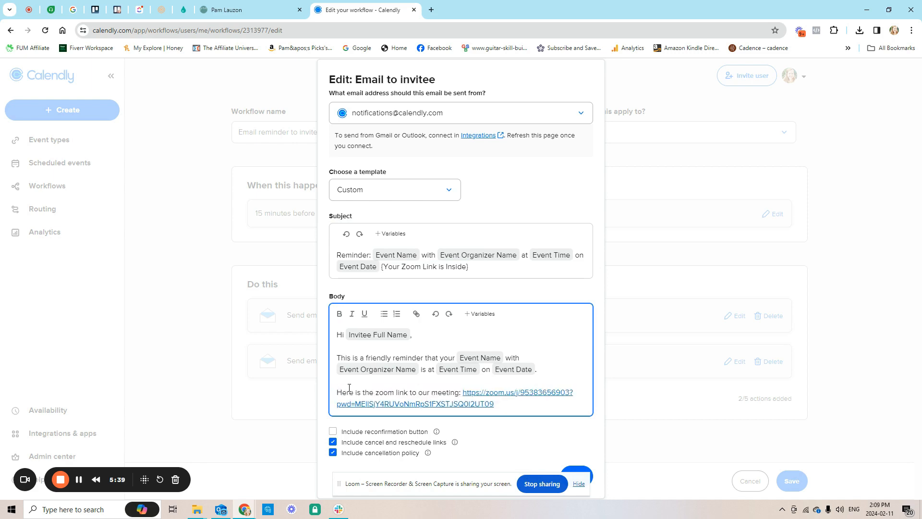
{"action": "left_click", "coordinate": [580, 473]}
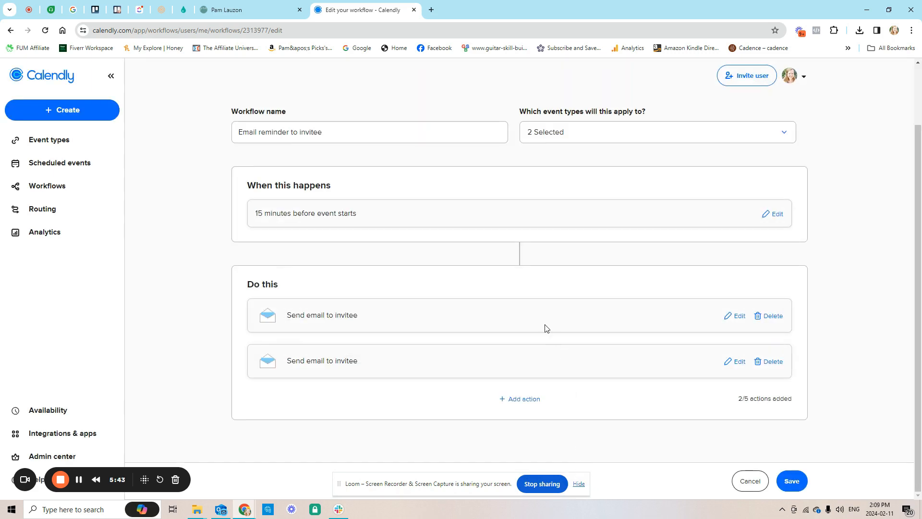
Step: Review the second "Send email to invitee" action's content, and check which event types the workflow applies to
{"action": "left_click", "coordinate": [738, 365]}
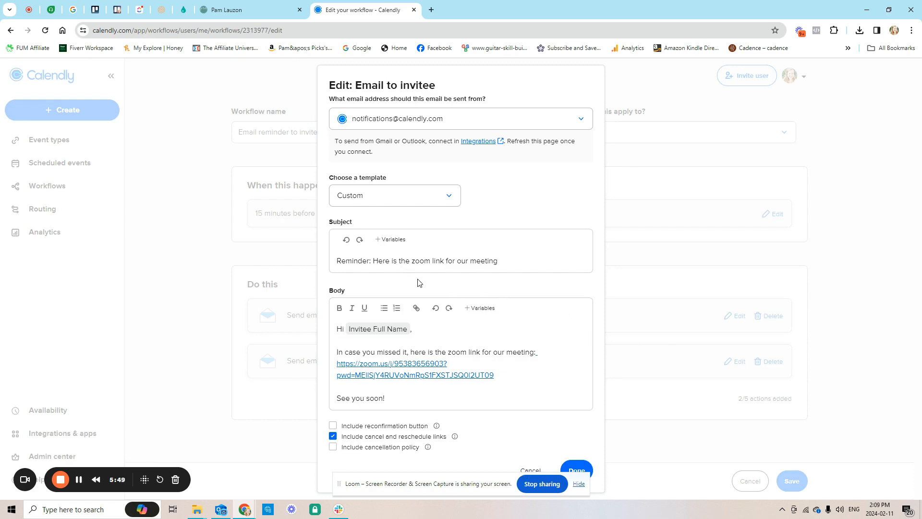
{"action": "left_click", "coordinate": [577, 470]}
{"action": "scroll", "coordinate": [552, 206], "scroll_direction": "up", "scroll_amount": 1}
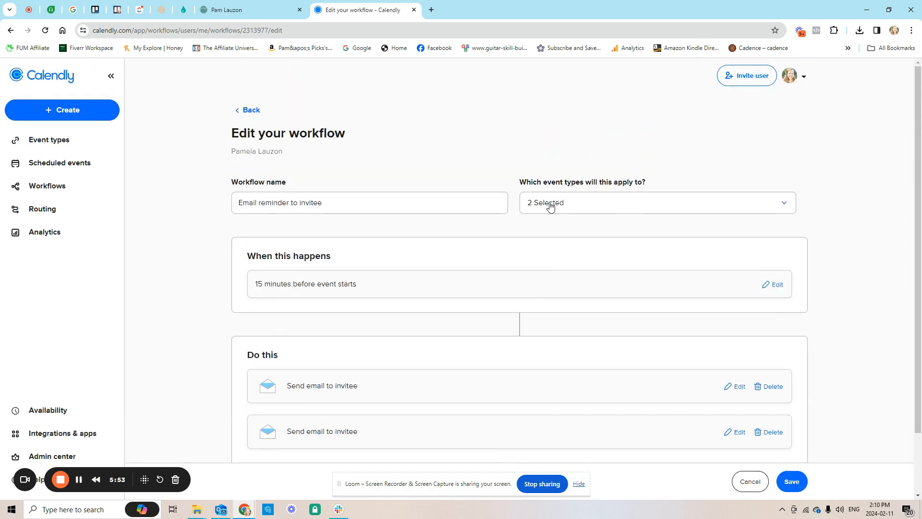
{"action": "scroll", "coordinate": [551, 206], "scroll_direction": "down", "scroll_amount": 2}
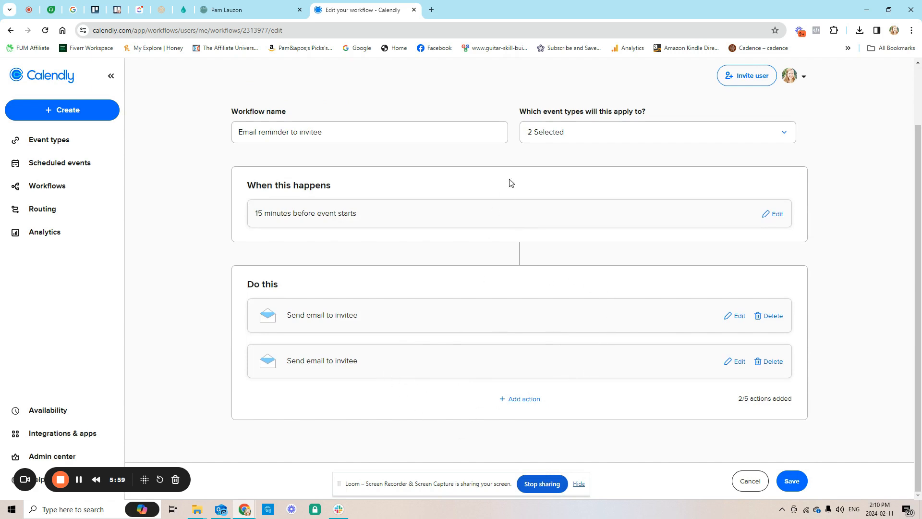
{"action": "left_click", "coordinate": [603, 132]}
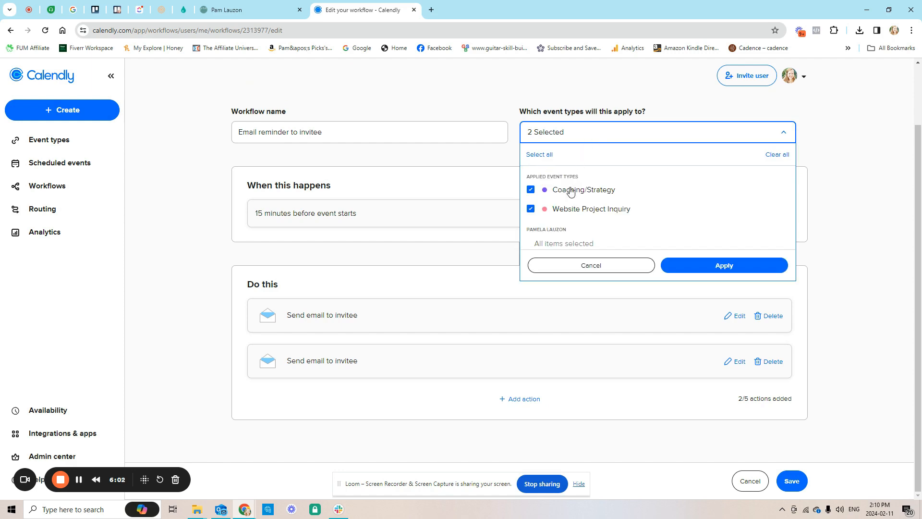
{"action": "left_click", "coordinate": [690, 267]}
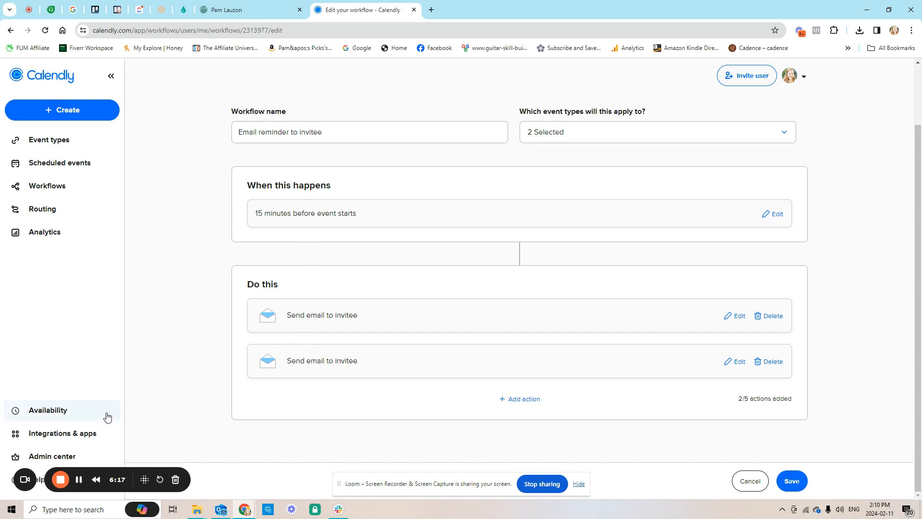
Step: Go to the event types overview and copy the host's main Calendly booking link
{"action": "left_click", "coordinate": [48, 145]}
{"action": "left_click", "coordinate": [503, 101]}
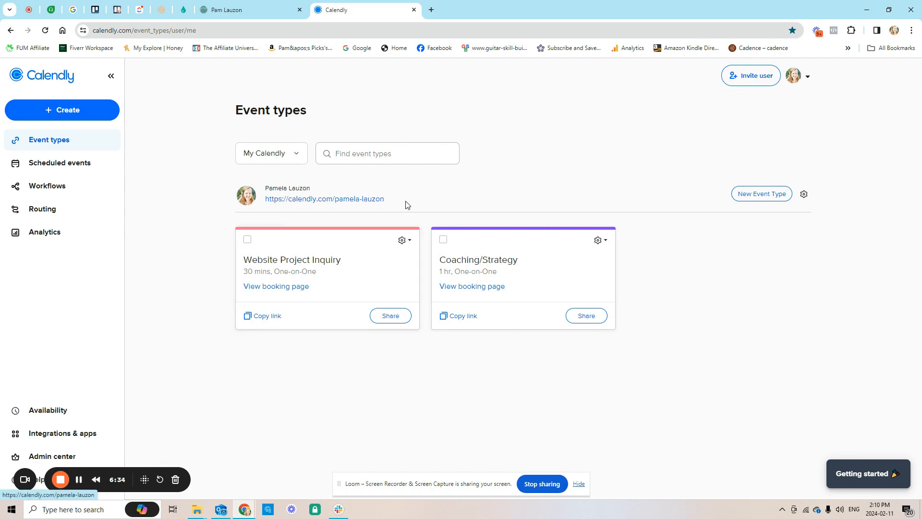
{"action": "left_click_drag", "start_coordinate": [389, 202], "coordinate": [267, 201]}
{"action": "key", "text": "ctrl+c"}
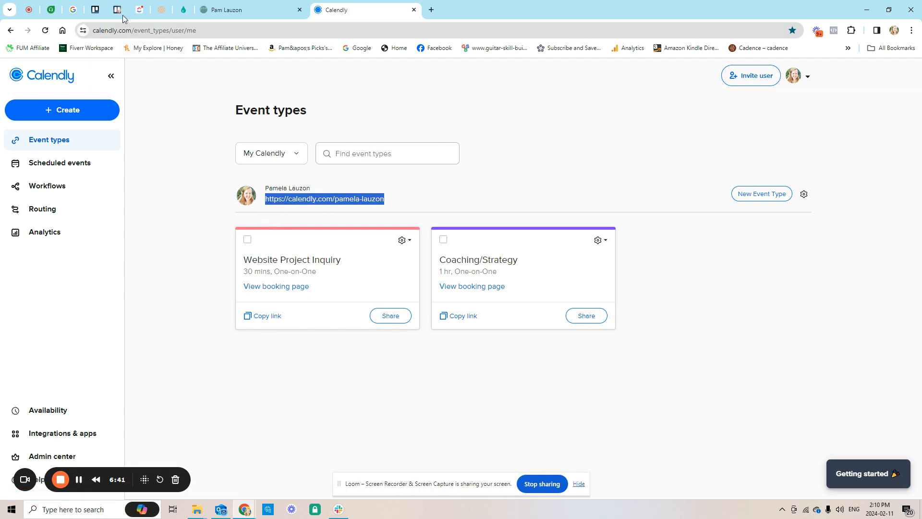
Step: Switch to GetOiling, search the landing pages for "lead magnet", and open Test Lead Magnet Landing Page for editing
{"action": "left_click", "coordinate": [183, 10]}
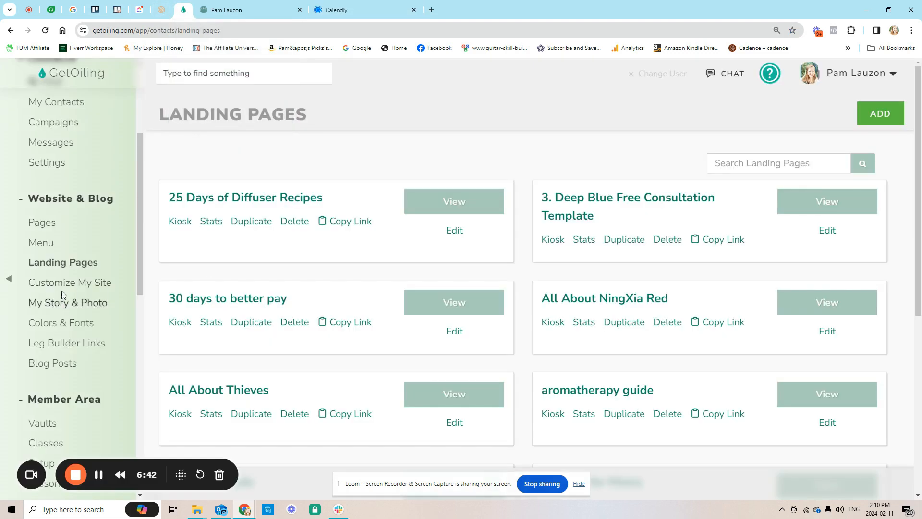
{"action": "left_click", "coordinate": [56, 264]}
{"action": "left_click", "coordinate": [754, 163]}
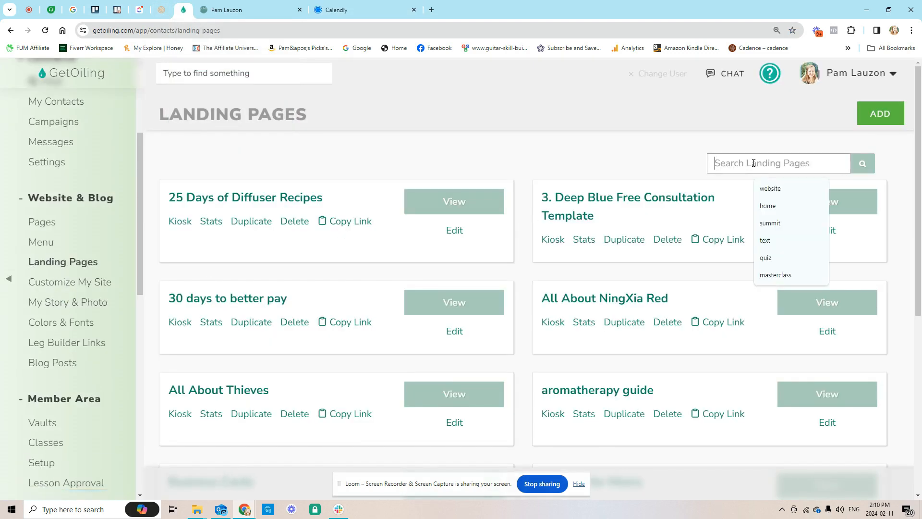
{"action": "type", "text": "booking"}
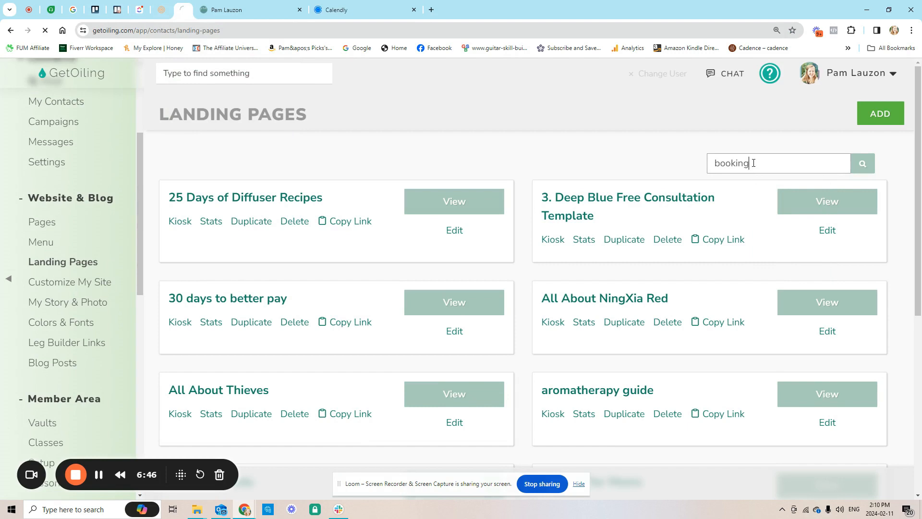
{"action": "key", "text": "Return"}
{"action": "left_click_drag", "start_coordinate": [731, 169], "coordinate": [625, 162]}
{"action": "type", "text": "lead magnet"}
{"action": "key", "text": "Return"}
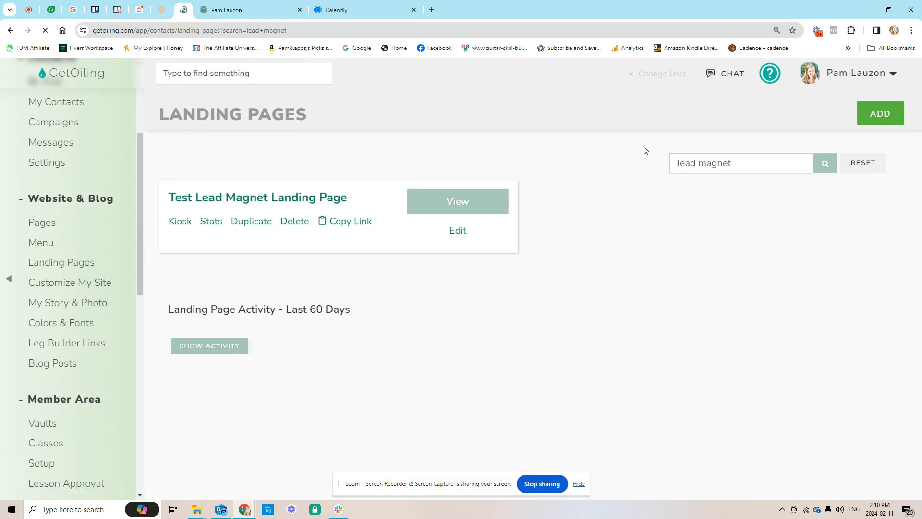
{"action": "left_click", "coordinate": [335, 197]}
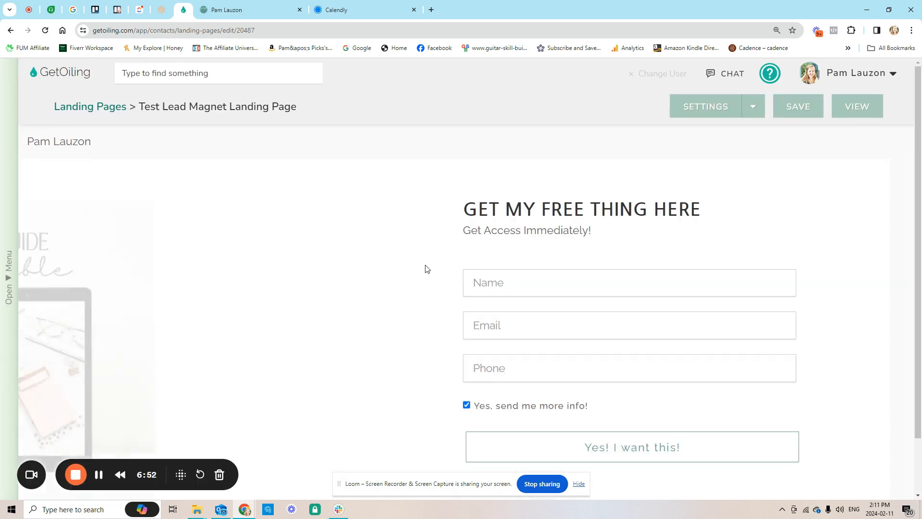
Step: Replace the landing page heading "GET MY FREE THING HERE" with "BOOK A FREE CALL NOW"
{"action": "left_click_drag", "start_coordinate": [462, 209], "coordinate": [715, 211]}
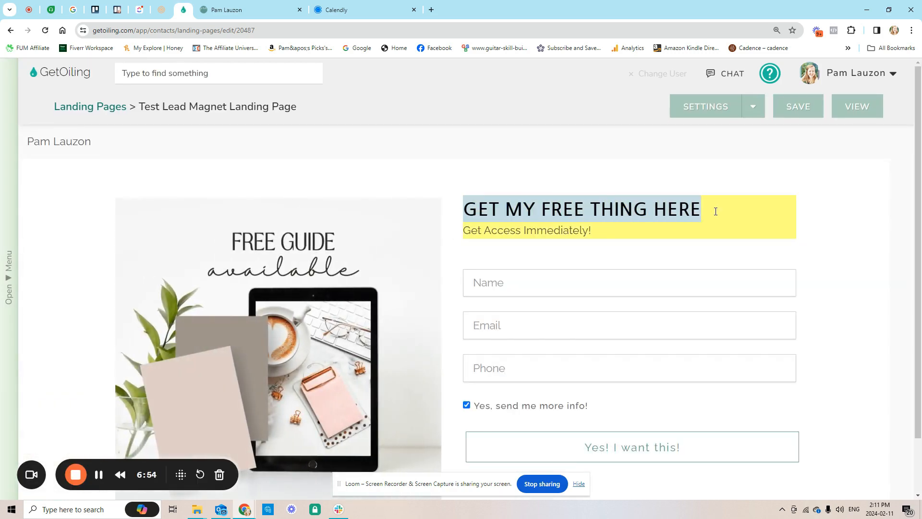
{"action": "type", "text": "BOOK A FREE CALL NOW"}
{"action": "left_click", "coordinate": [735, 199]}
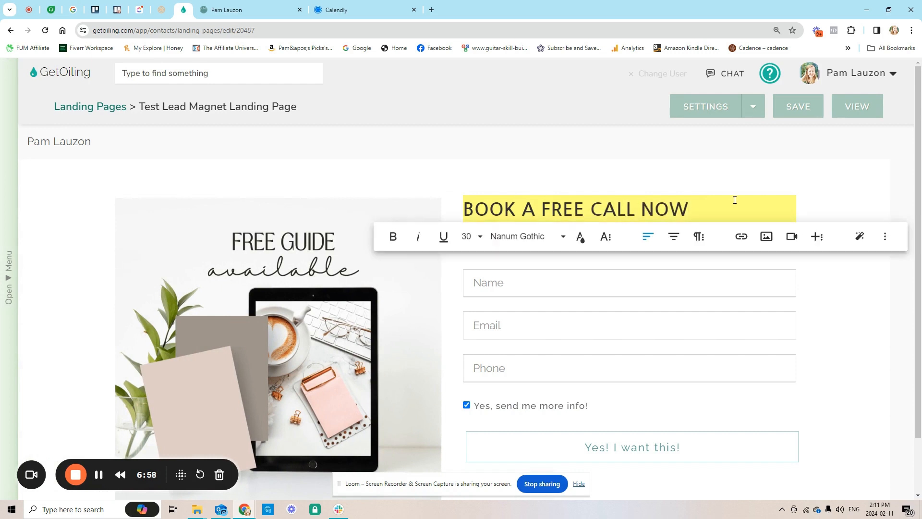
{"action": "left_click", "coordinate": [748, 181]}
Step: Set the landing page to send visitors to the copied Calendly booking URL after registration, and save the page
{"action": "scroll", "coordinate": [603, 214], "scroll_direction": "down", "scroll_amount": 2}
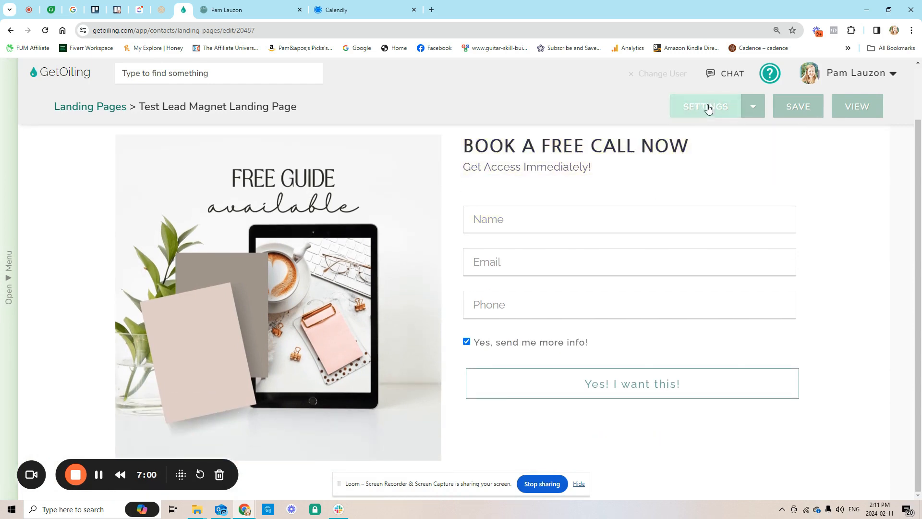
{"action": "left_click", "coordinate": [708, 109]}
{"action": "scroll", "coordinate": [202, 238], "scroll_direction": "down", "scroll_amount": 3}
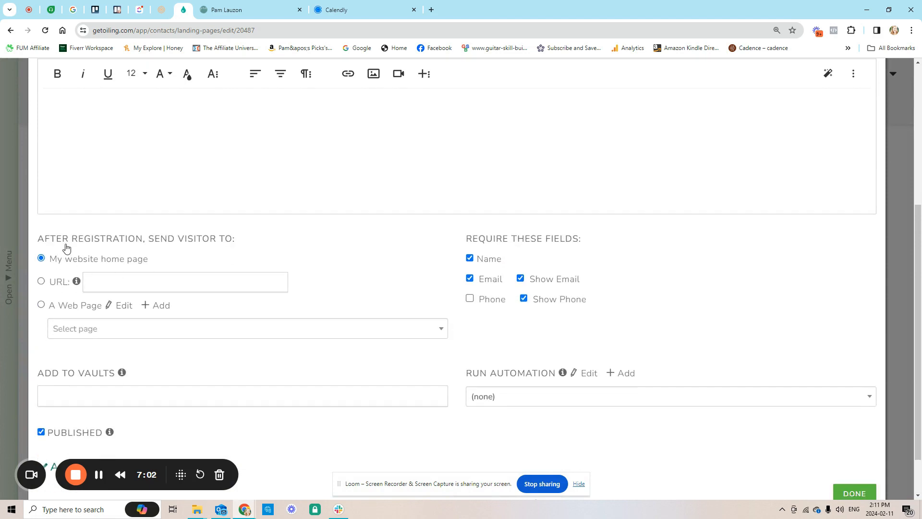
{"action": "left_click", "coordinate": [107, 282]}
{"action": "key", "text": "ctrl+v"}
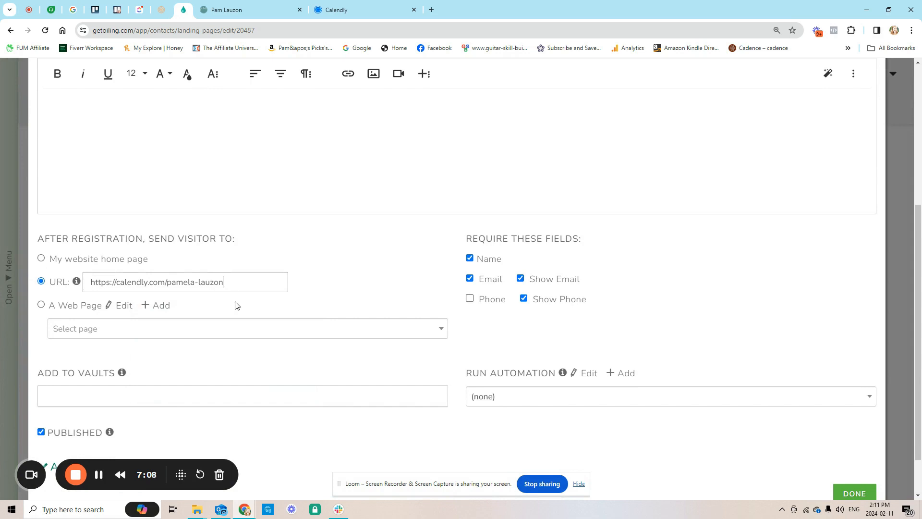
{"action": "scroll", "coordinate": [245, 312], "scroll_direction": "up", "scroll_amount": 1}
{"action": "scroll", "coordinate": [408, 345], "scroll_direction": "down", "scroll_amount": 2}
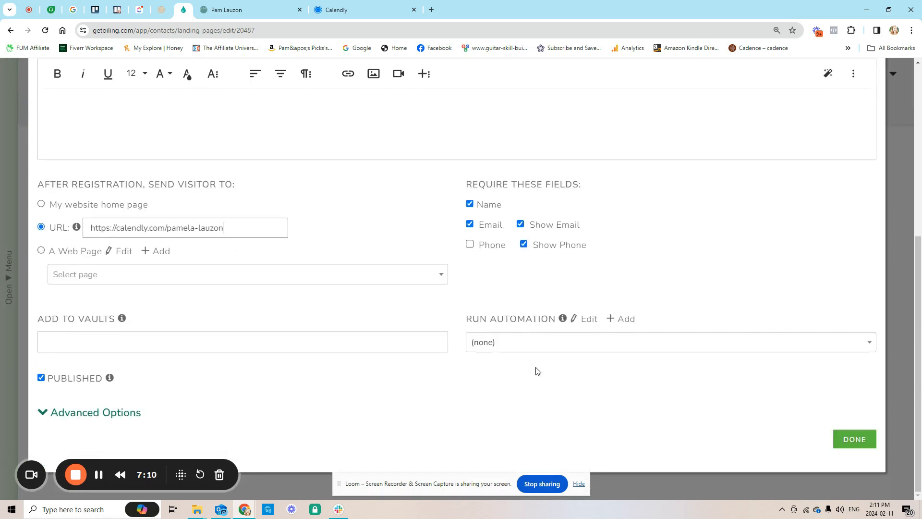
{"action": "left_click", "coordinate": [842, 442]}
{"action": "left_click", "coordinate": [800, 106]}
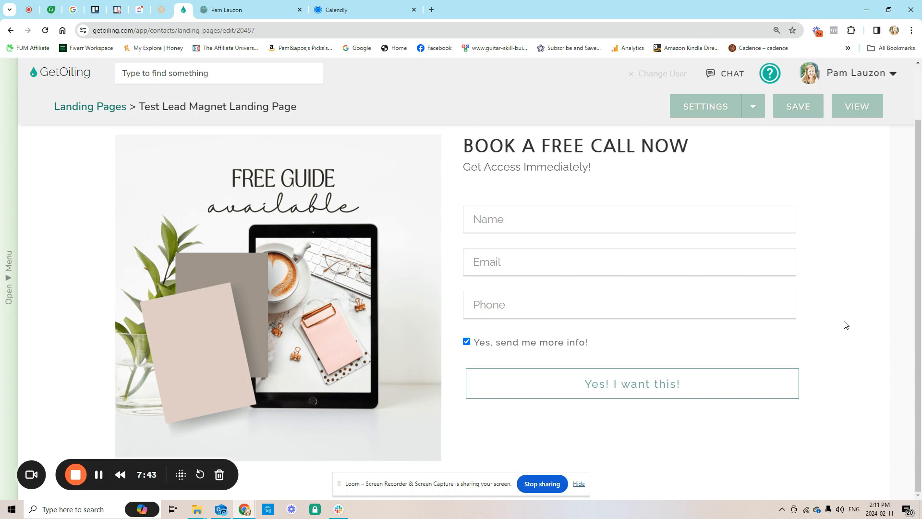
Step: Switch to Calendly, choose to add the host's booking page to a website as an Inline Embed, and continue to its embed code
{"action": "left_click", "coordinate": [107, 479]}
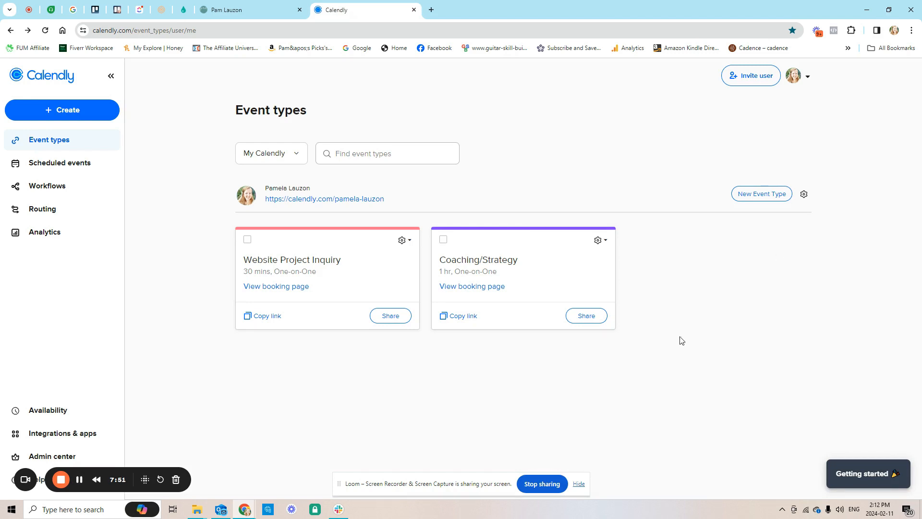
{"action": "left_click", "coordinate": [804, 194]}
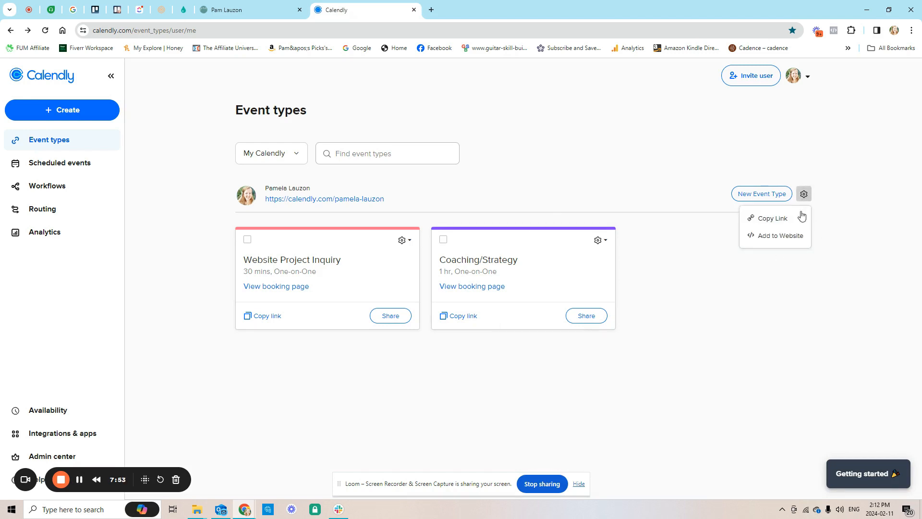
{"action": "left_click", "coordinate": [776, 236]}
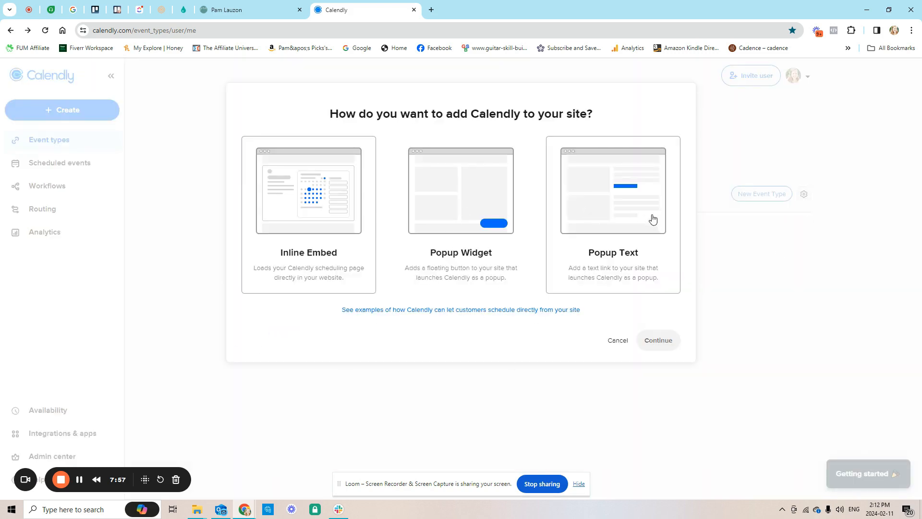
{"action": "left_click", "coordinate": [315, 205]}
{"action": "left_click", "coordinate": [658, 341]}
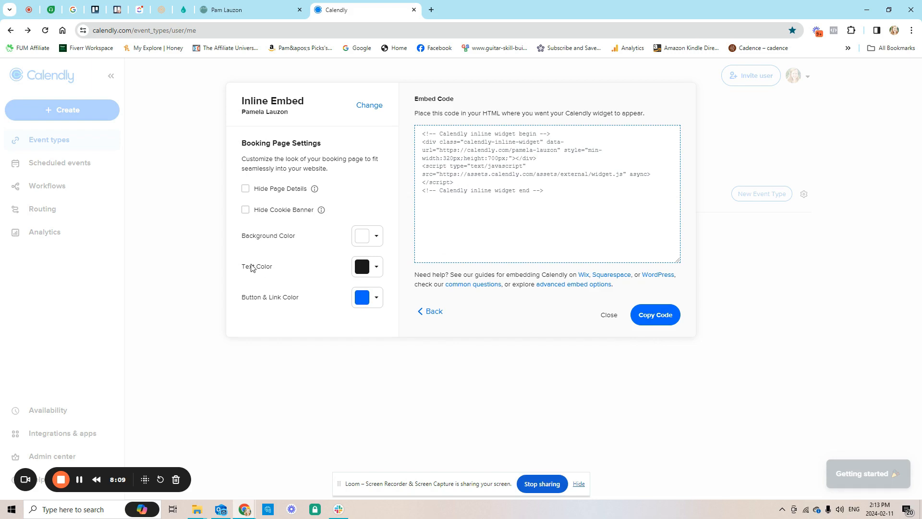
Step: Set the embed's button and link color to purple 642a8c and copy the embed code
{"action": "left_click", "coordinate": [362, 301]}
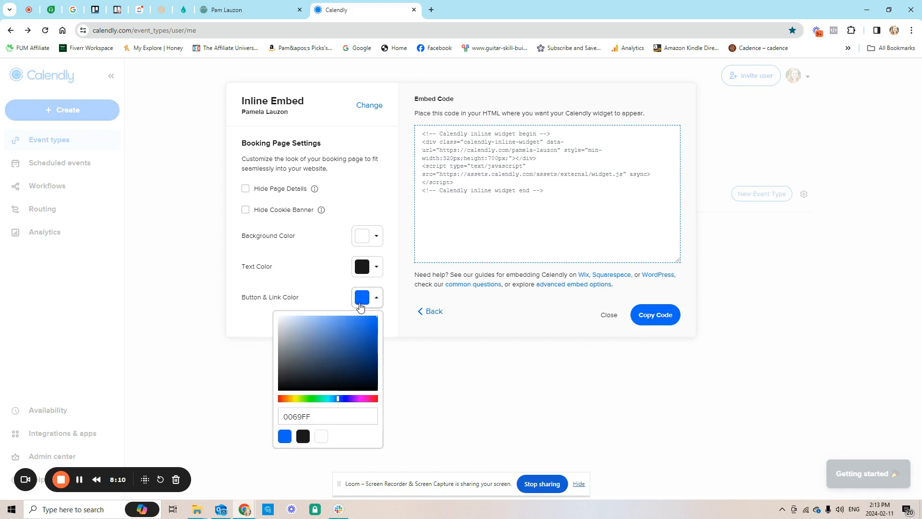
{"action": "left_click", "coordinate": [355, 399]}
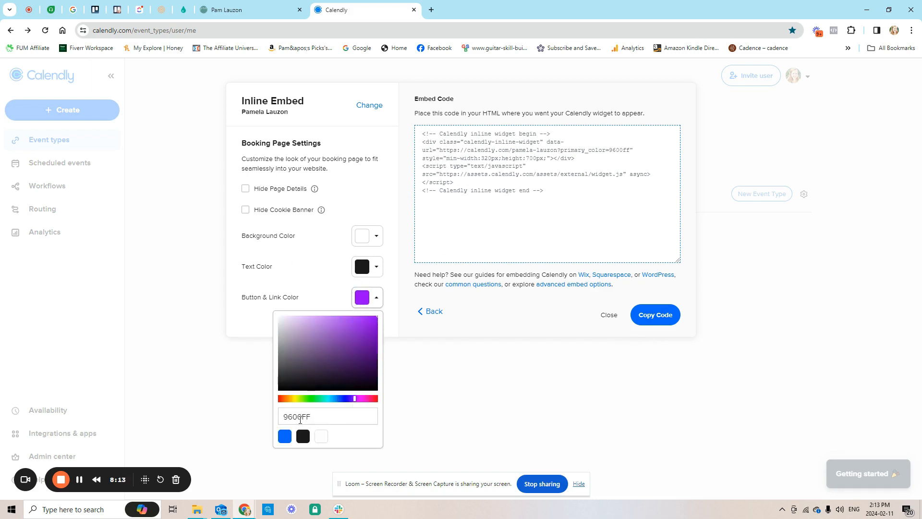
{"action": "left_click", "coordinate": [348, 347]}
{"action": "left_click", "coordinate": [321, 275]}
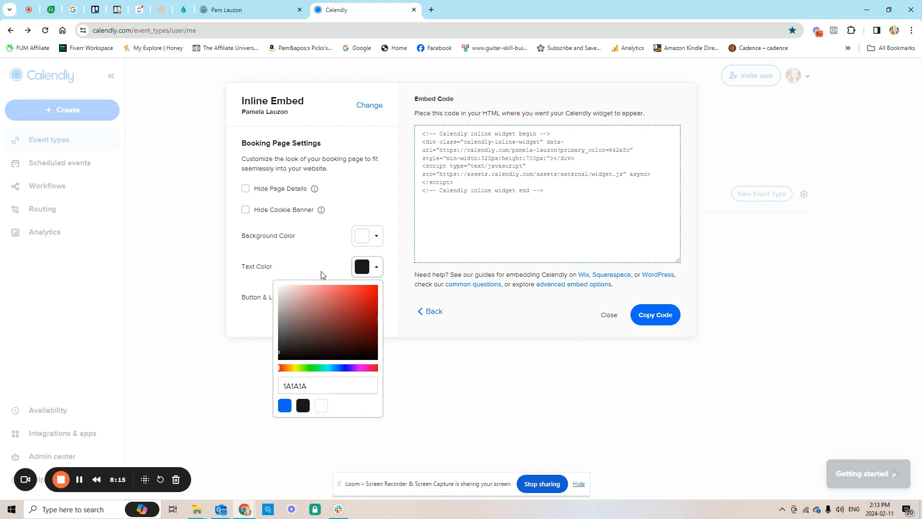
{"action": "left_click", "coordinate": [394, 326]}
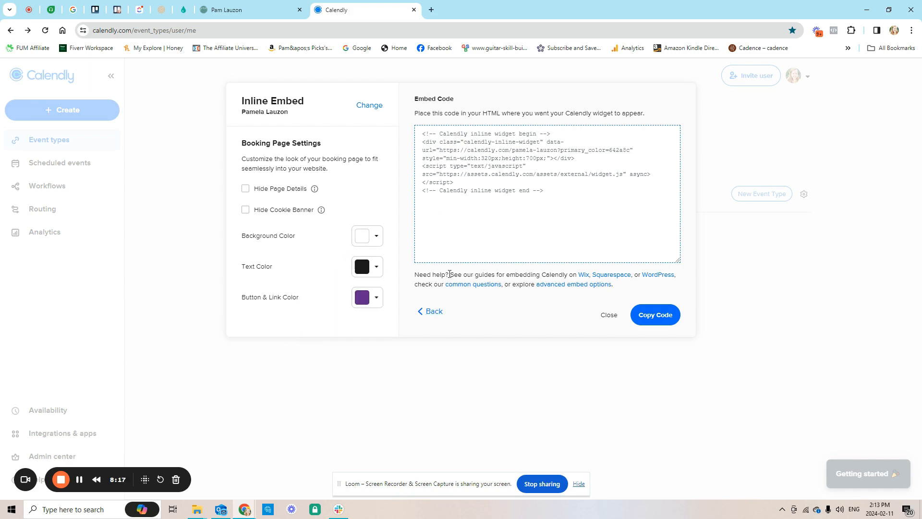
{"action": "left_click", "coordinate": [656, 319]}
Step: Switch to GetOiling and create a new website page from the Blank Page template
{"action": "left_click", "coordinate": [184, 11]}
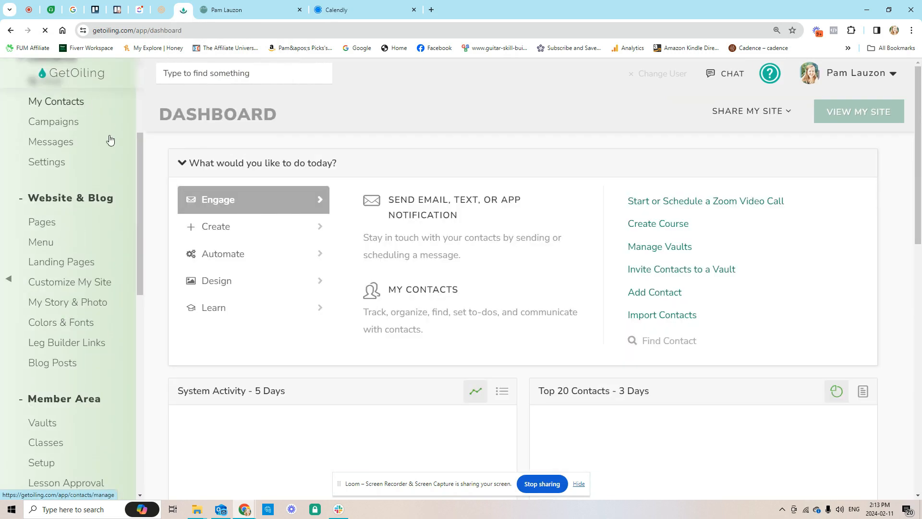
{"action": "left_click", "coordinate": [888, 117]}
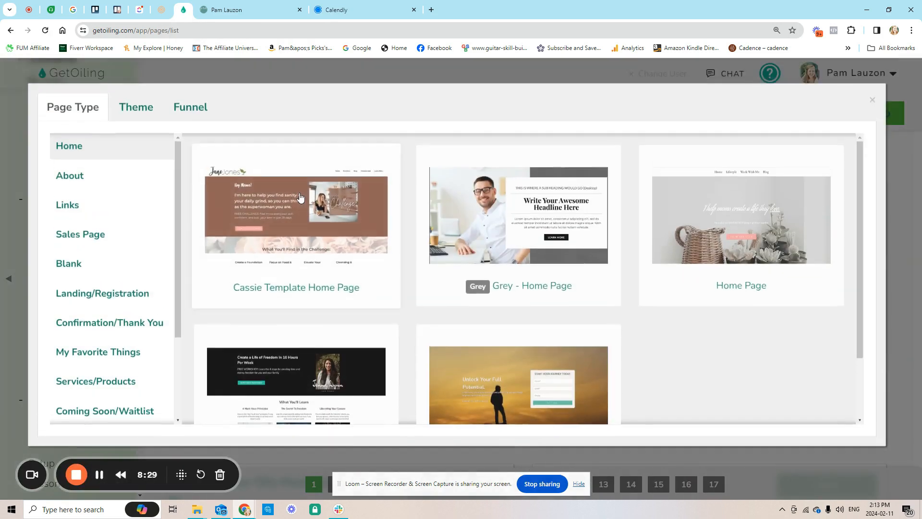
{"action": "left_click", "coordinate": [92, 264]}
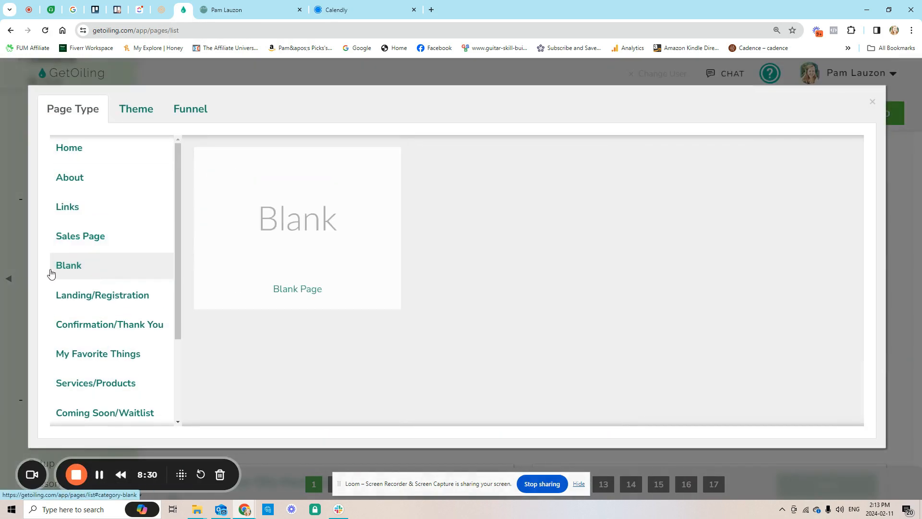
{"action": "left_click", "coordinate": [265, 237]}
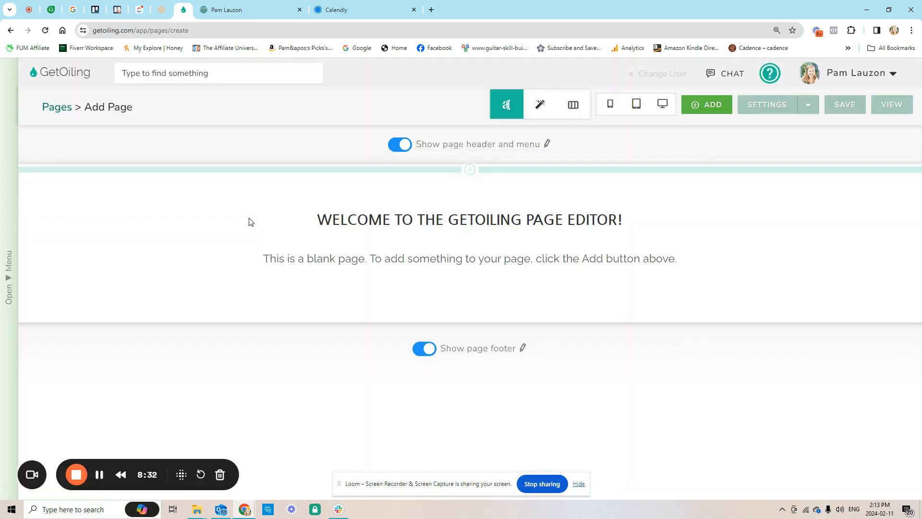
Step: Add a "1 Column No Header" section to the blank page
{"action": "left_click", "coordinate": [470, 171]}
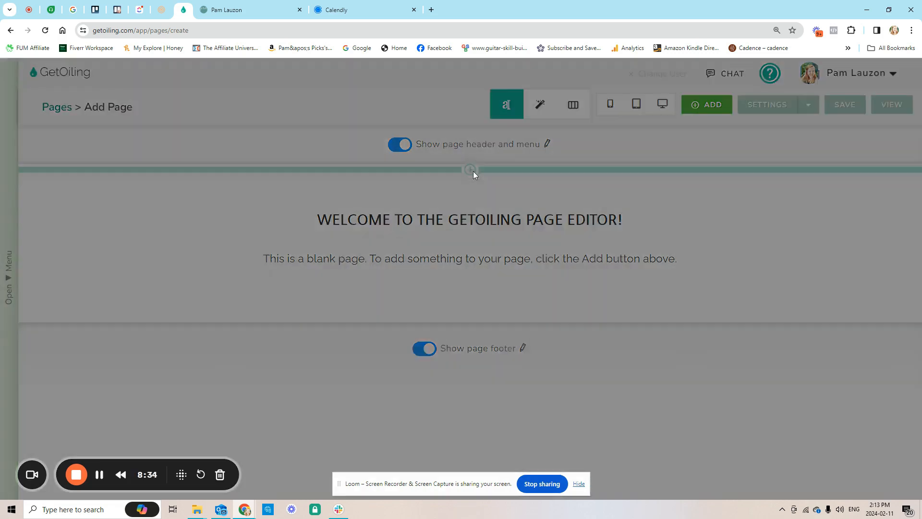
{"action": "left_click", "coordinate": [140, 154]}
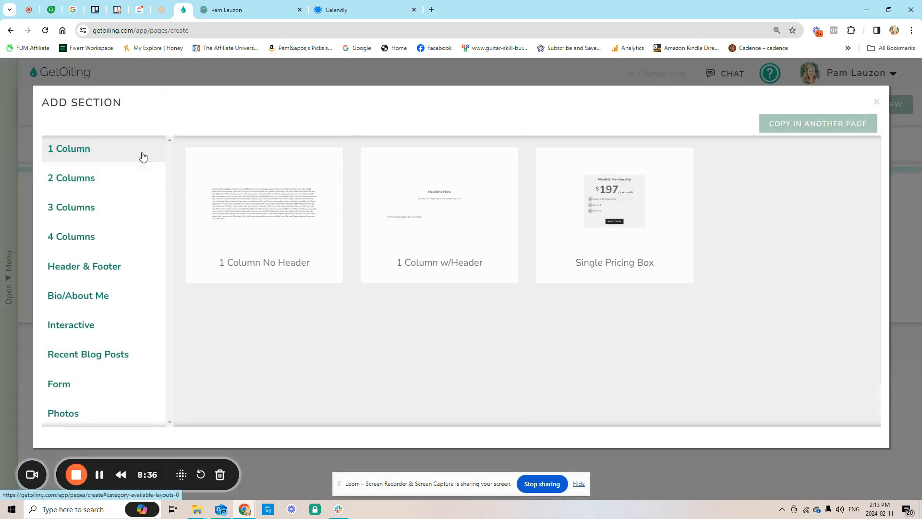
{"action": "left_click", "coordinate": [238, 207]}
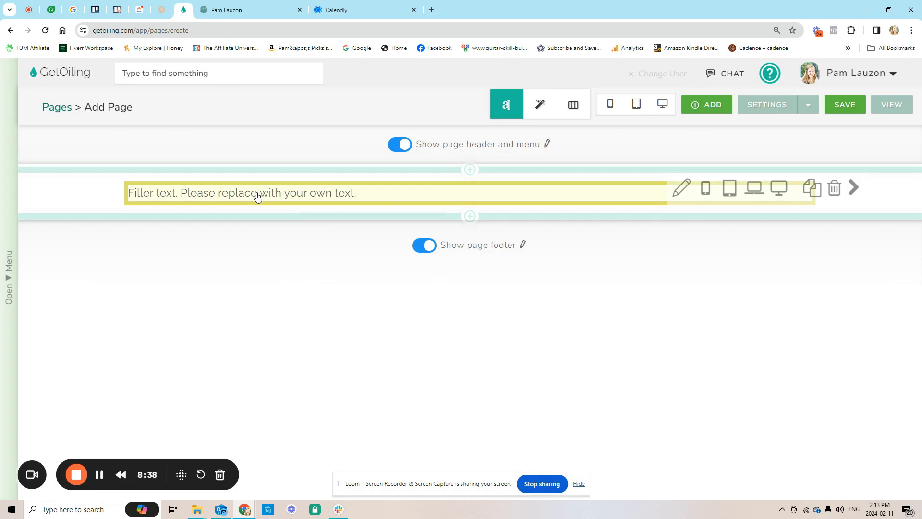
Step: Replace the section's filler text with the copied Calendly inline embed code, inserted as HTML source, and apply the edit
{"action": "left_click", "coordinate": [304, 198]}
{"action": "left_click_drag", "start_coordinate": [150, 203], "coordinate": [376, 197]}
{"action": "key", "text": "BackSpace"}
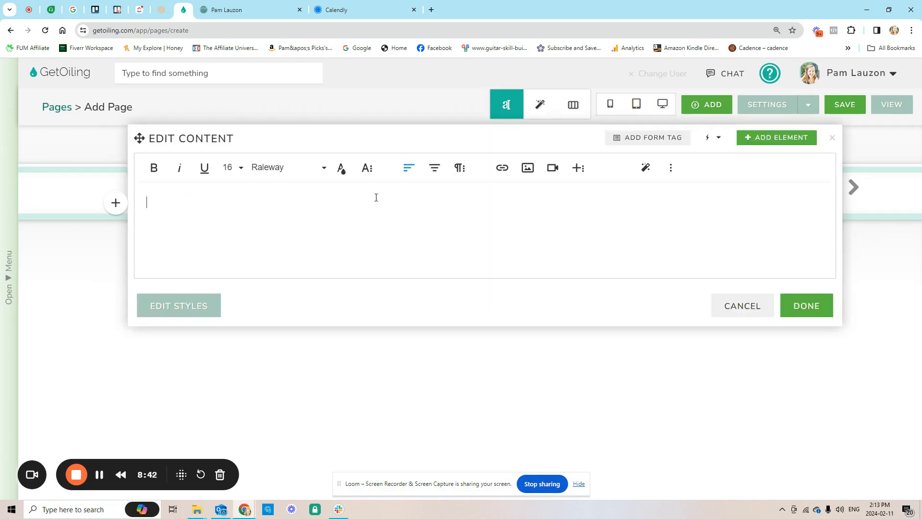
{"action": "left_click", "coordinate": [671, 168]}
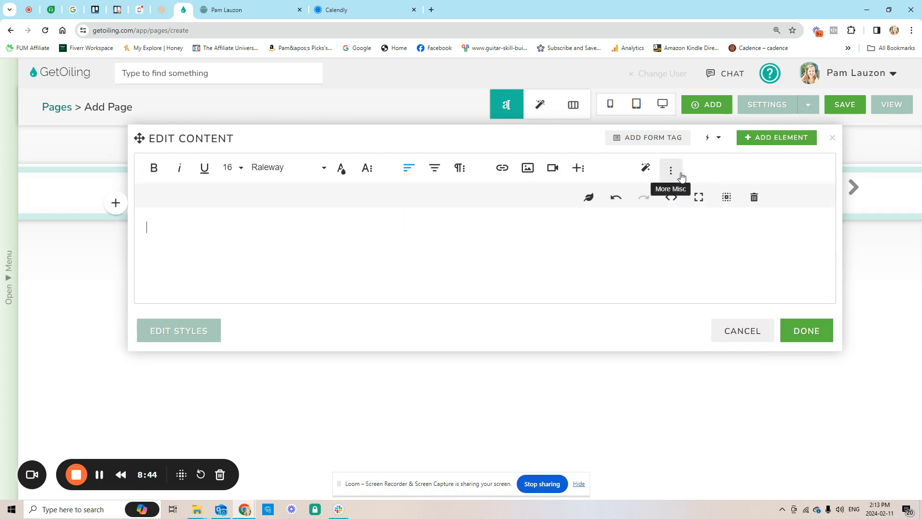
{"action": "left_click", "coordinate": [671, 199]}
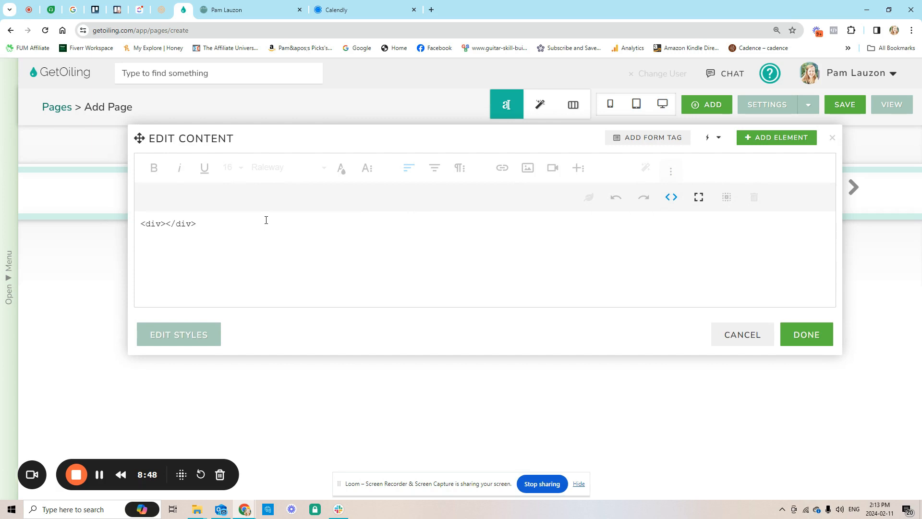
{"action": "type", "text": "<!-- Calendly inline widget begin --> <div class=\"calendly-inline-widget\" data-url=\"https://calendly.com/pamela-lauzon?primary_color=642a8c\" style=\"min-width:320px;height:700px;\"></div> <script type=\"text/javascript\" src=\"https://assets.calendly.com/assets/external/widget.js\" async></script> <!-- Calendly inline widget end -->"}
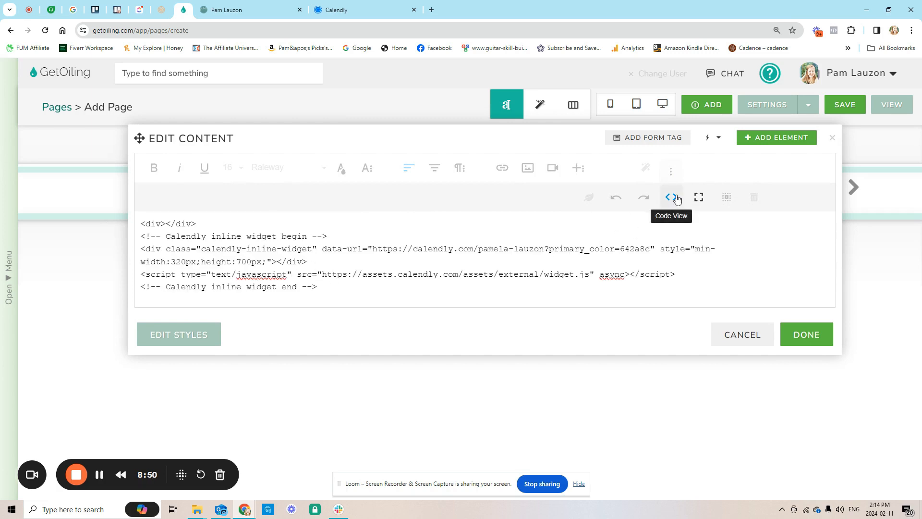
{"action": "left_click", "coordinate": [677, 199]}
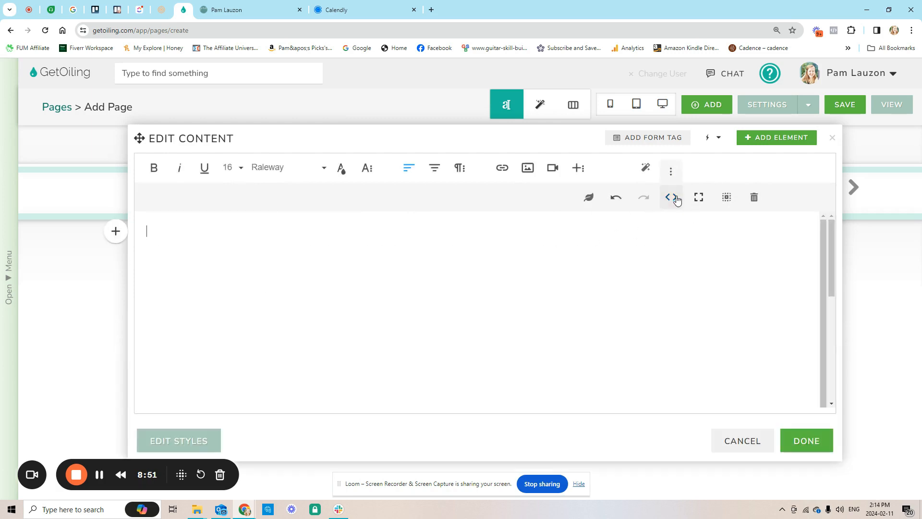
{"action": "left_click", "coordinate": [805, 441]}
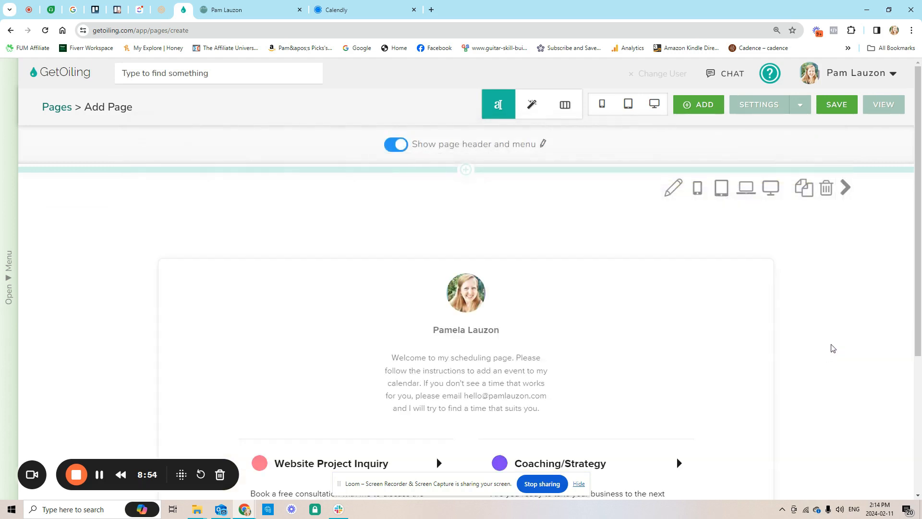
Step: Name the new page "My Test Booking Page" in the page settings and apply them
{"action": "scroll", "coordinate": [831, 267], "scroll_direction": "down", "scroll_amount": 4}
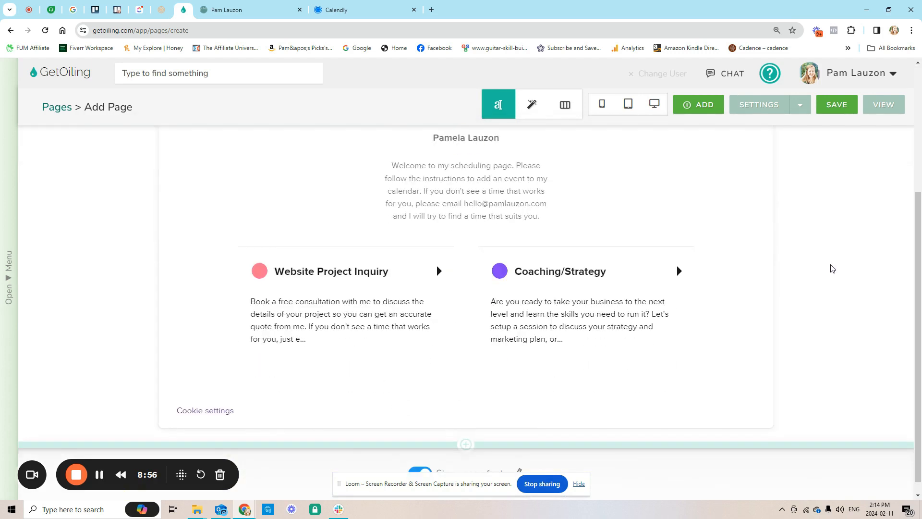
{"action": "scroll", "coordinate": [833, 270], "scroll_direction": "up", "scroll_amount": 4}
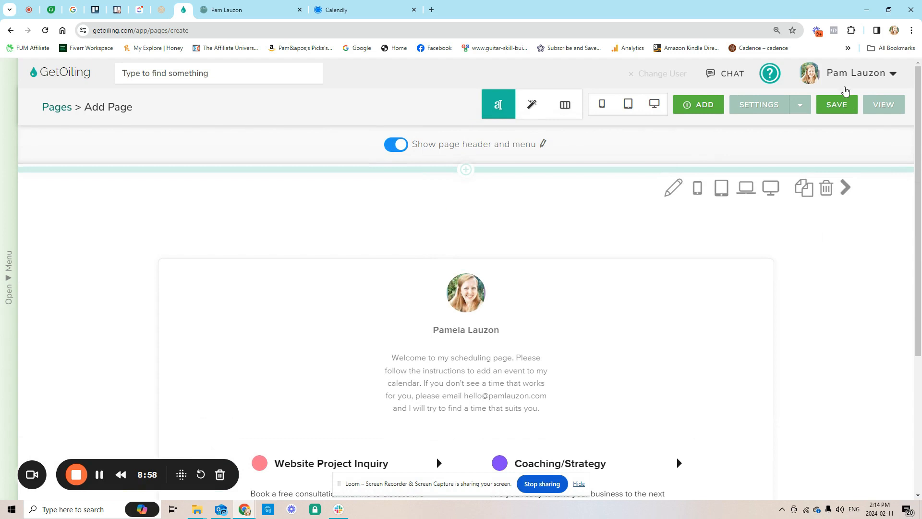
{"action": "left_click", "coordinate": [759, 105]}
{"action": "left_click_drag", "start_coordinate": [96, 160], "coordinate": [0, 149]}
{"action": "type", "text": "My Bl"}
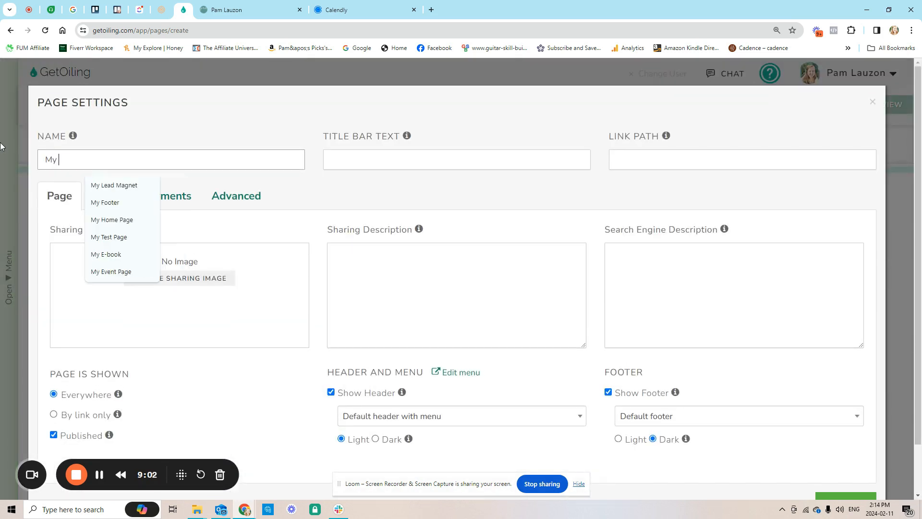
{"action": "key", "text": "BackSpace"}
{"action": "key", "text": "BackSpace"}
{"action": "type", "text": "Test "}
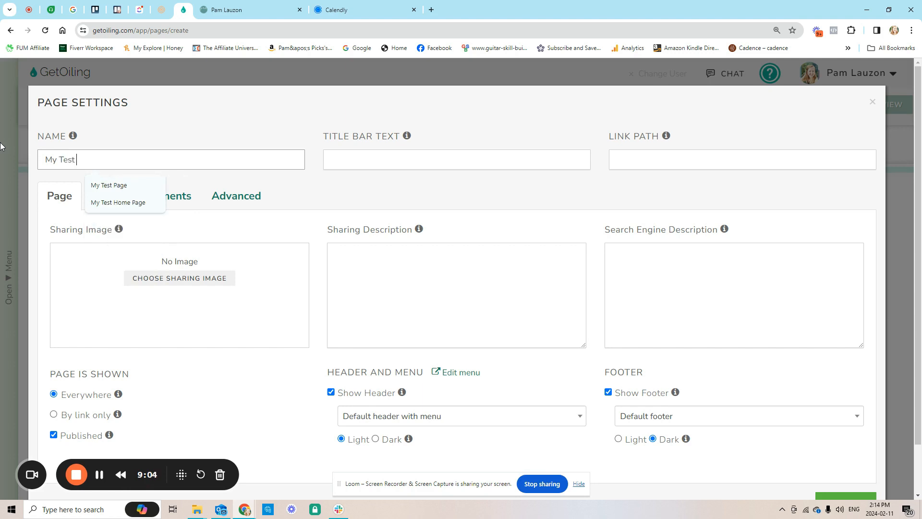
{"action": "type", "text": "Booking Page"}
{"action": "key", "text": "Tab"}
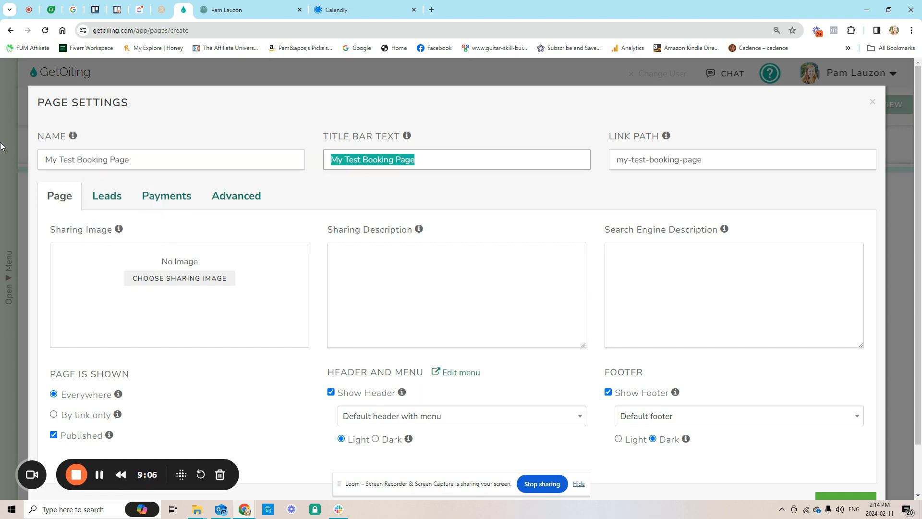
{"action": "scroll", "coordinate": [597, 367], "scroll_direction": "down", "scroll_amount": 2}
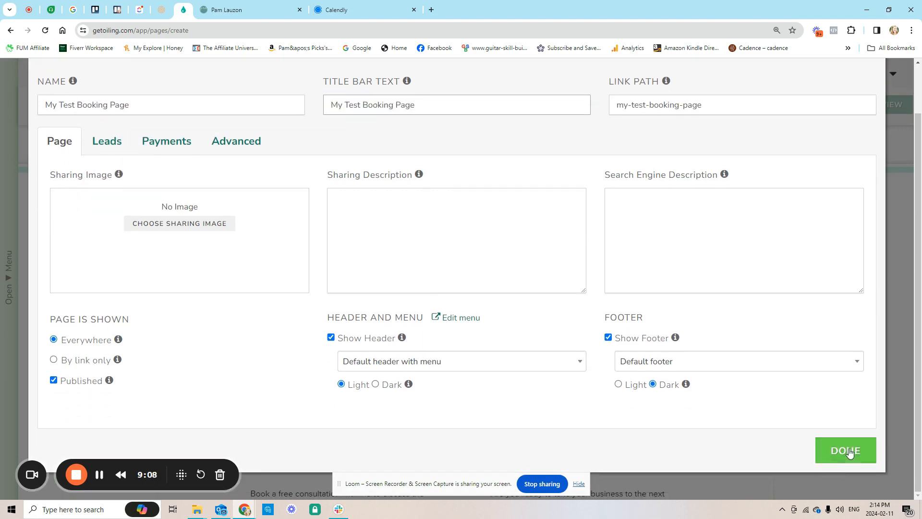
{"action": "left_click", "coordinate": [842, 449]}
Step: View the live booking page and test the embed by opening Website Project Inquiry and choosing Wednesday, February 14
{"action": "left_click", "coordinate": [888, 105]}
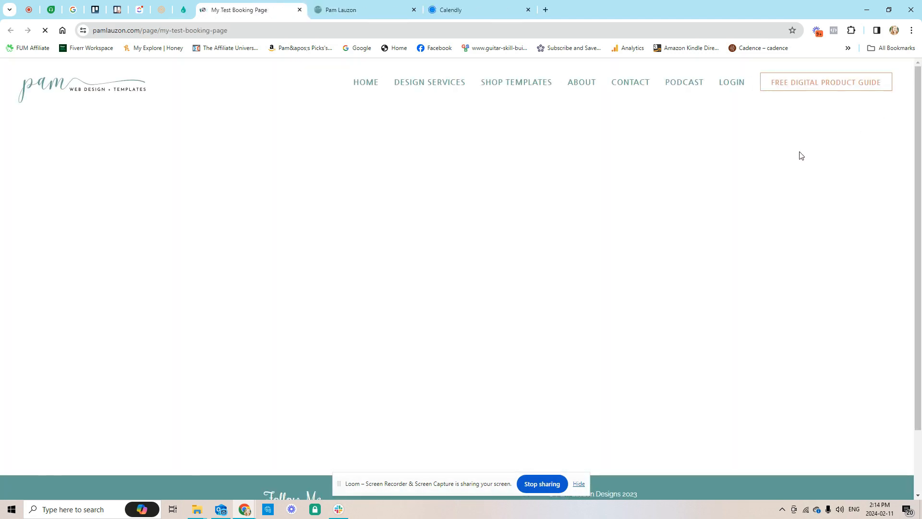
{"action": "scroll", "coordinate": [726, 221], "scroll_direction": "down", "scroll_amount": 2}
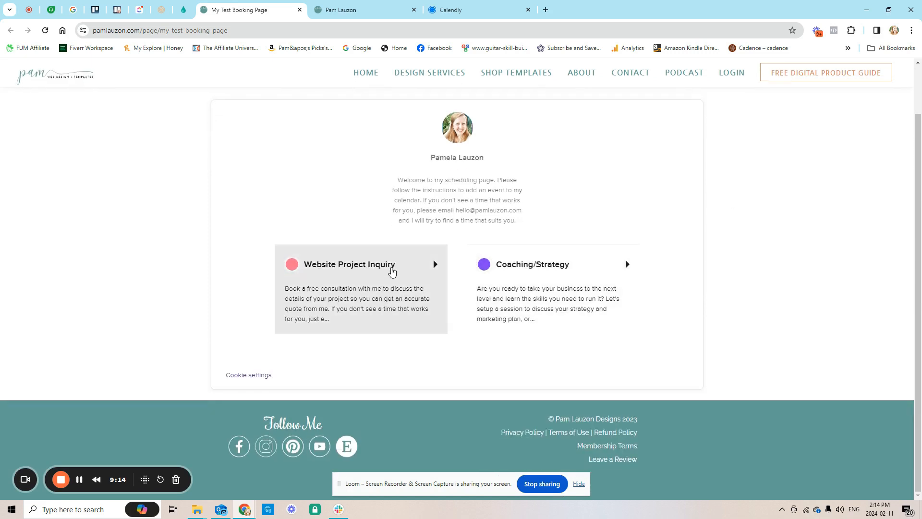
{"action": "scroll", "coordinate": [589, 280], "scroll_direction": "up", "scroll_amount": 2}
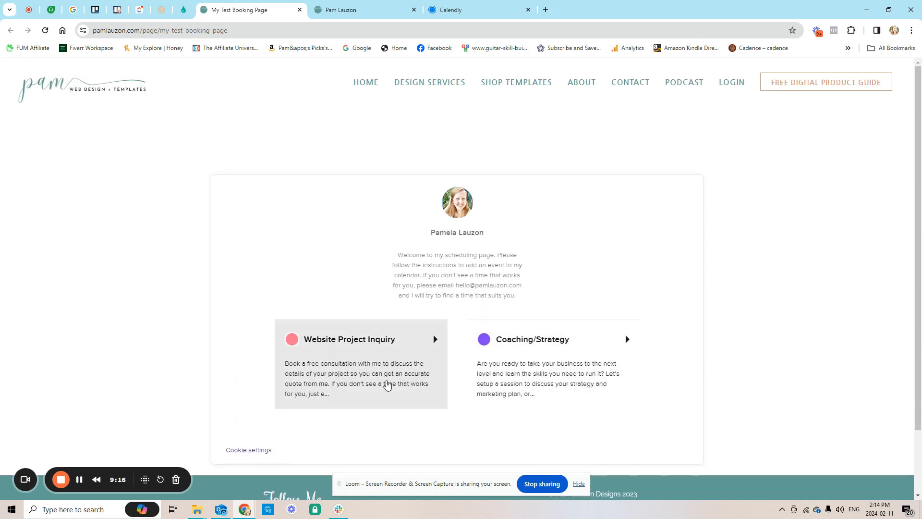
{"action": "left_click", "coordinate": [405, 354]}
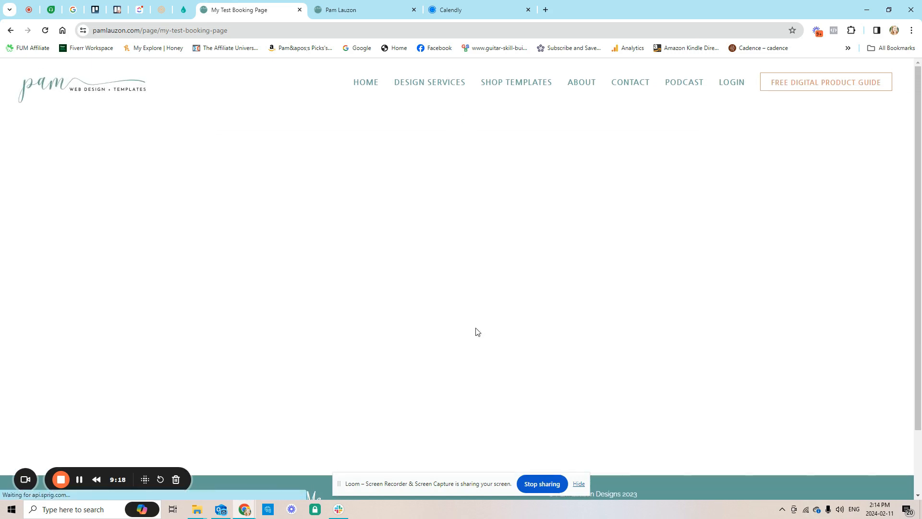
{"action": "left_click", "coordinate": [553, 315]}
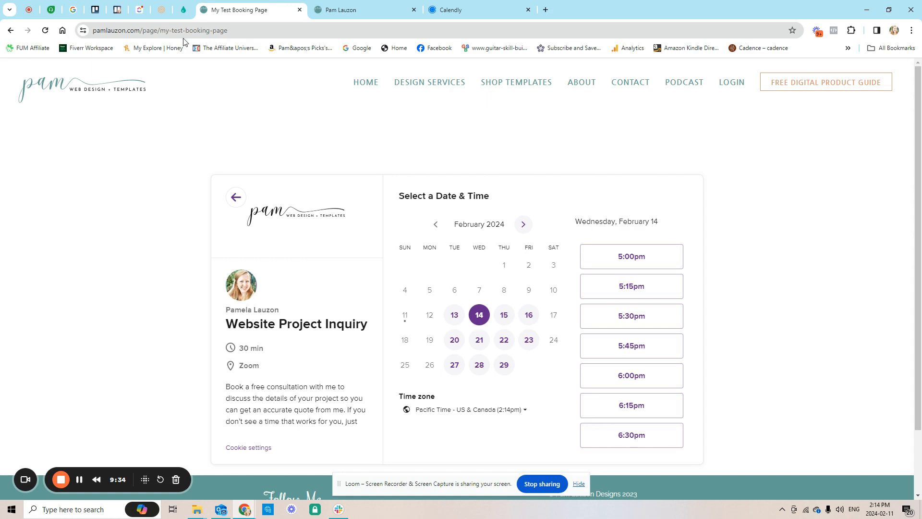
Step: Copy the live booking page's URL and return to the GetOiling editor
{"action": "left_click", "coordinate": [252, 30]}
{"action": "key", "text": "ctrl+c"}
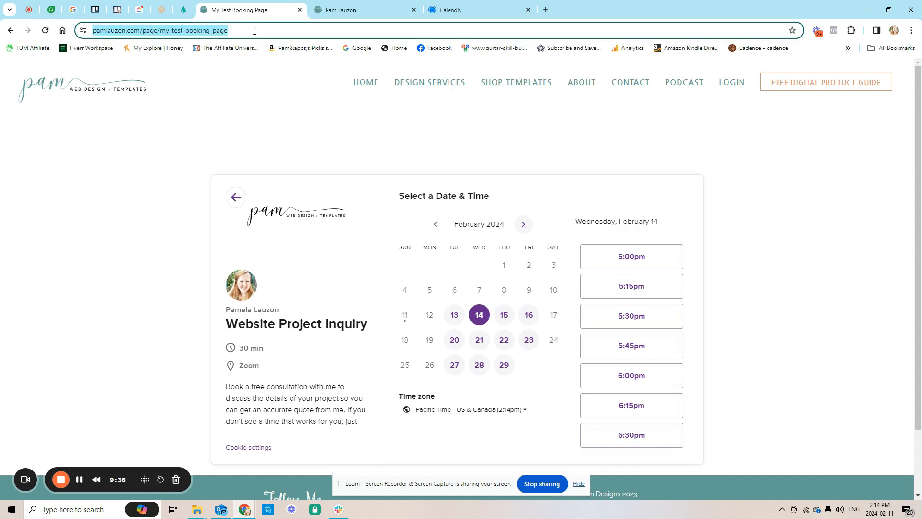
{"action": "left_click", "coordinate": [183, 9]}
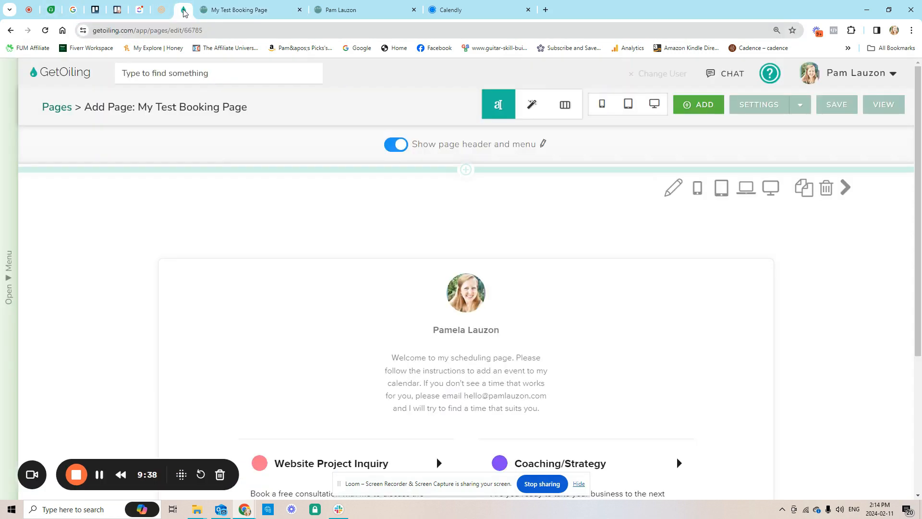
Step: Search the landing pages for "lead magnet" and open Test Lead Magnet Landing Page for editing
{"action": "left_click", "coordinate": [50, 76]}
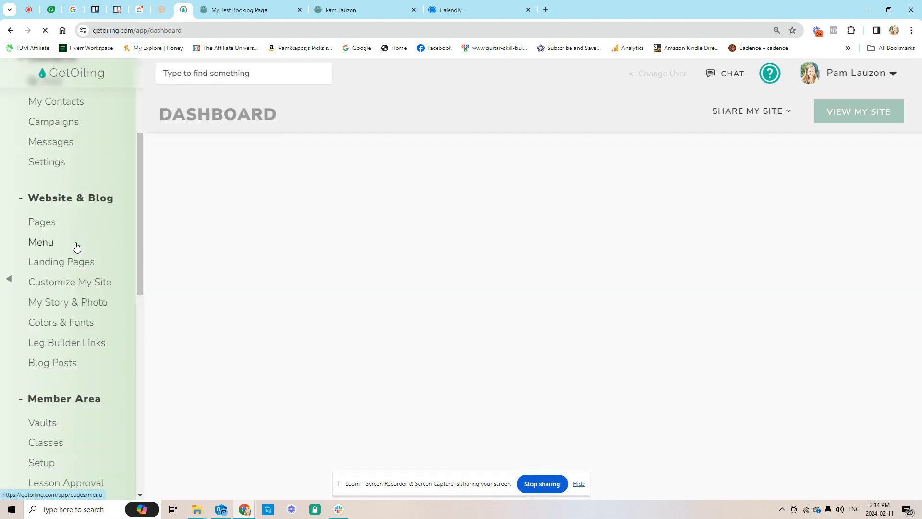
{"action": "left_click", "coordinate": [69, 270]}
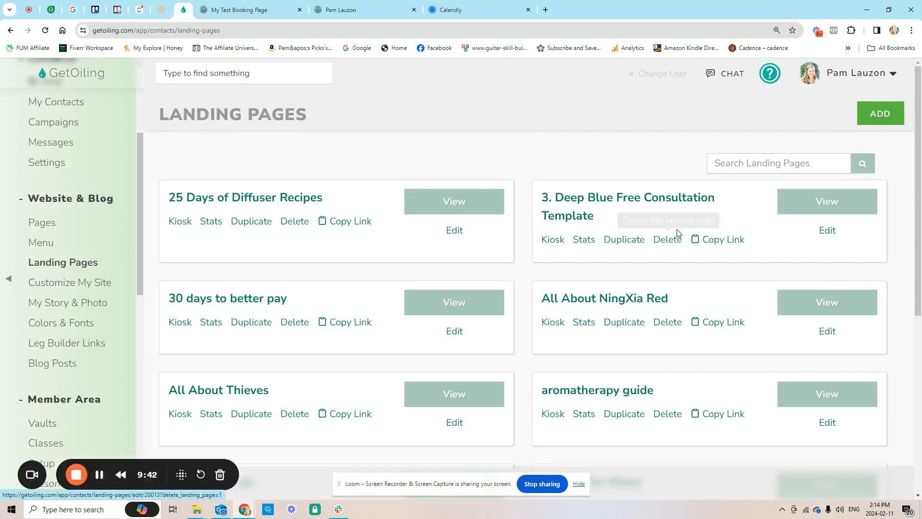
{"action": "left_click", "coordinate": [732, 164]}
{"action": "type", "text": "lead magnet"}
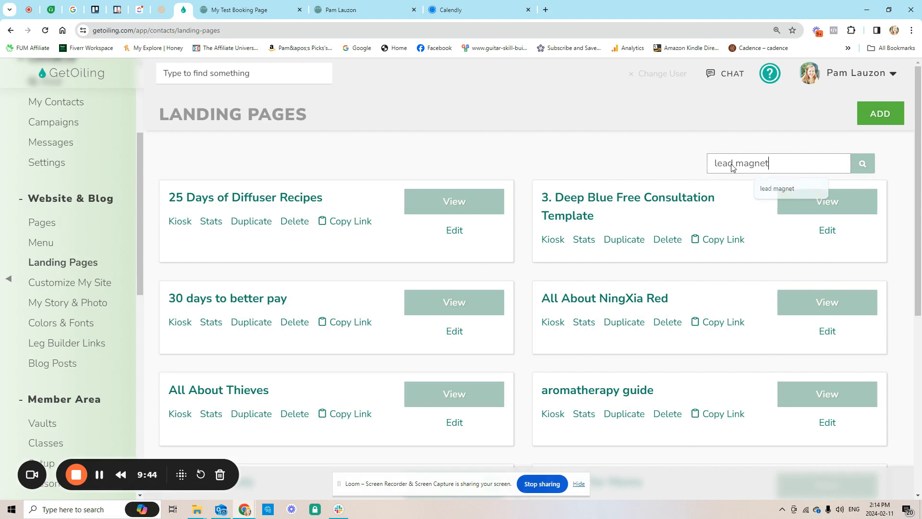
{"action": "key", "text": "Return"}
{"action": "left_click", "coordinate": [312, 200]}
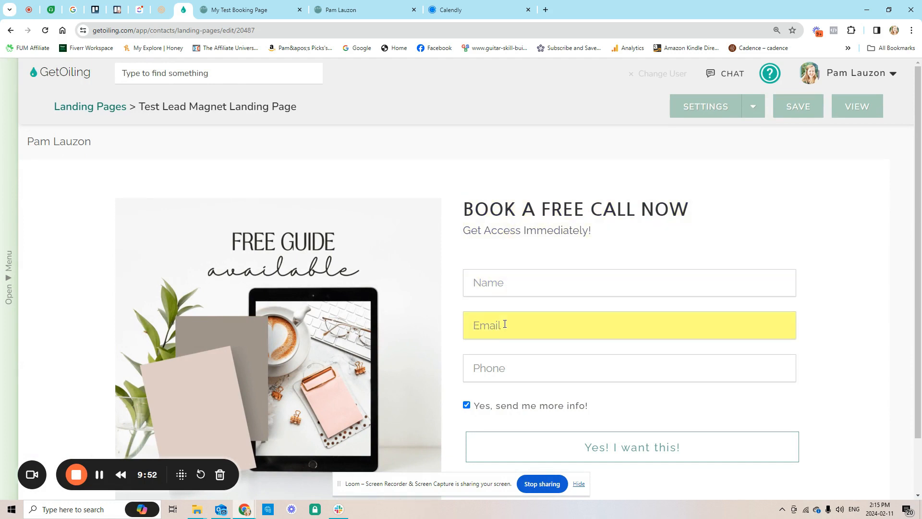
Step: Replace the landing page's after-registration URL with the copied My Test Booking Page address, and save the landing page
{"action": "left_click", "coordinate": [691, 106]}
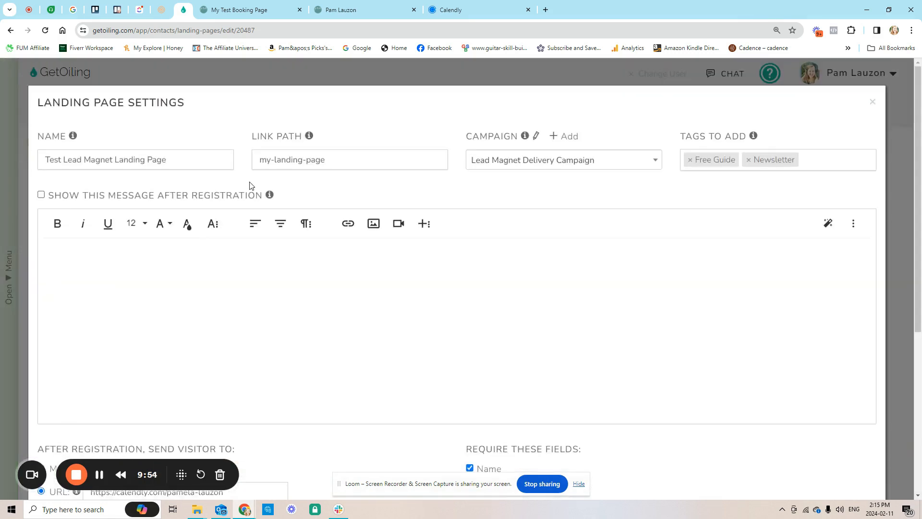
{"action": "scroll", "coordinate": [97, 241], "scroll_direction": "down", "scroll_amount": 3}
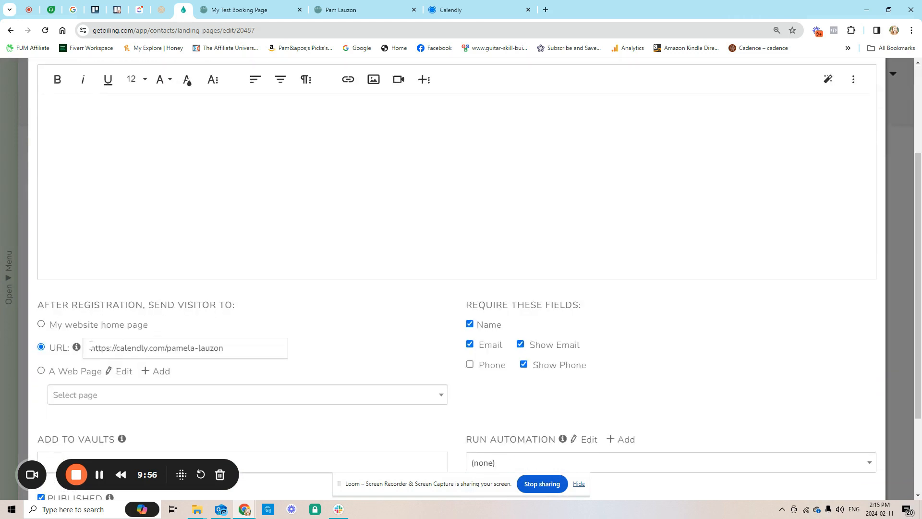
{"action": "left_click_drag", "start_coordinate": [90, 349], "coordinate": [263, 347]}
{"action": "key", "text": "ctrl+v"}
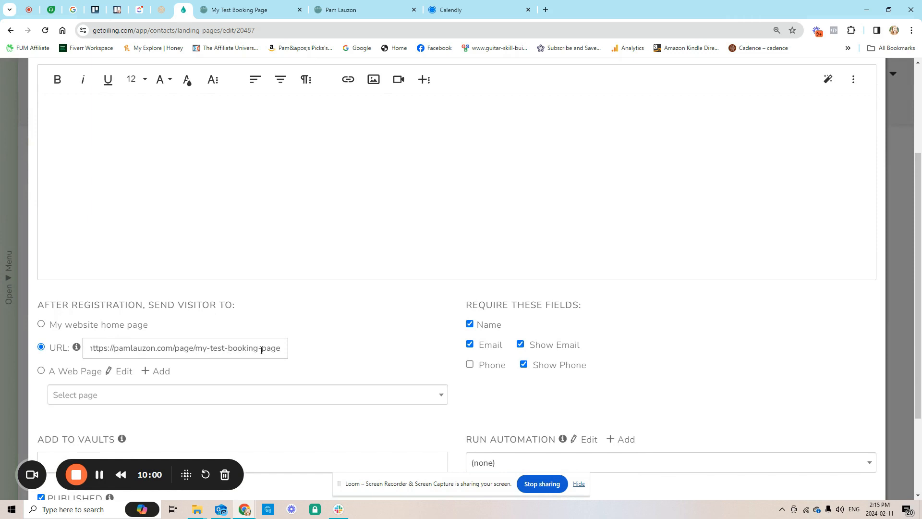
{"action": "scroll", "coordinate": [347, 339], "scroll_direction": "down", "scroll_amount": 3}
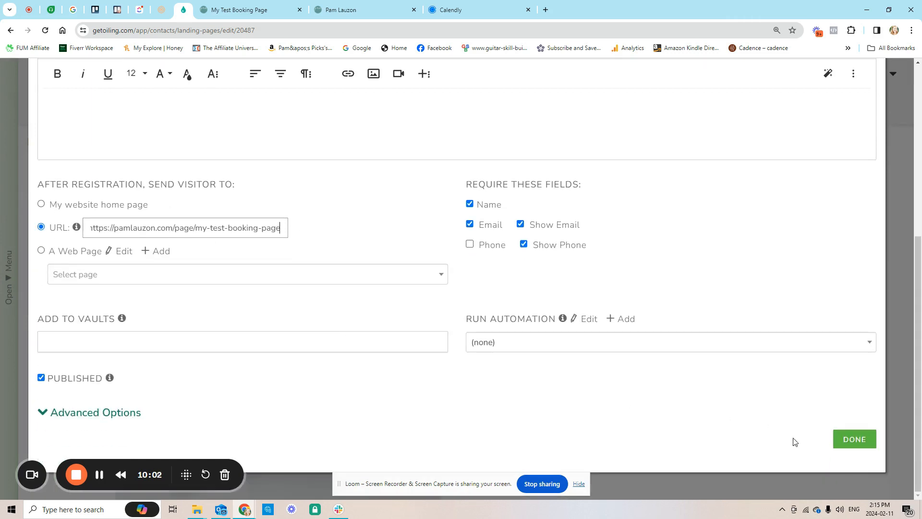
{"action": "left_click", "coordinate": [855, 439]}
{"action": "left_click", "coordinate": [798, 105]}
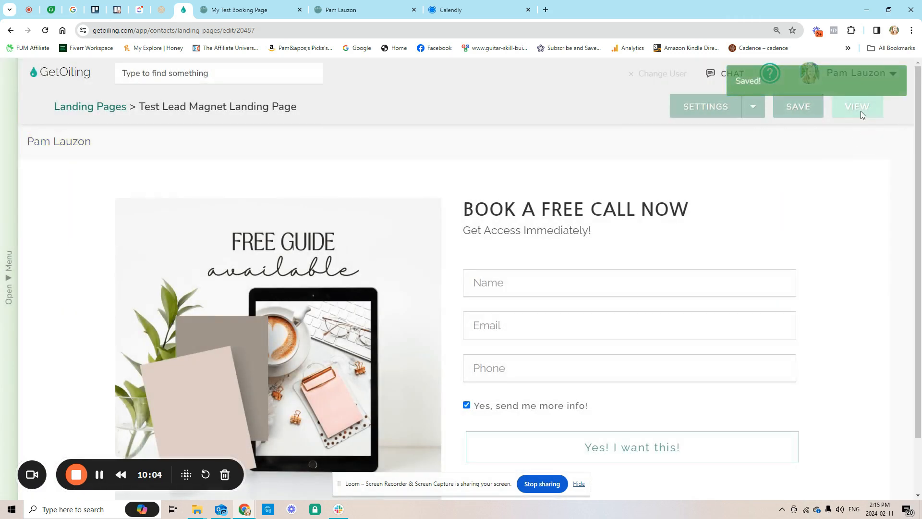
Step: Open the live landing page and submit a test registration with the saved name and email, leaving the phone number blank
{"action": "left_click", "coordinate": [857, 107]}
{"action": "left_click", "coordinate": [478, 192]}
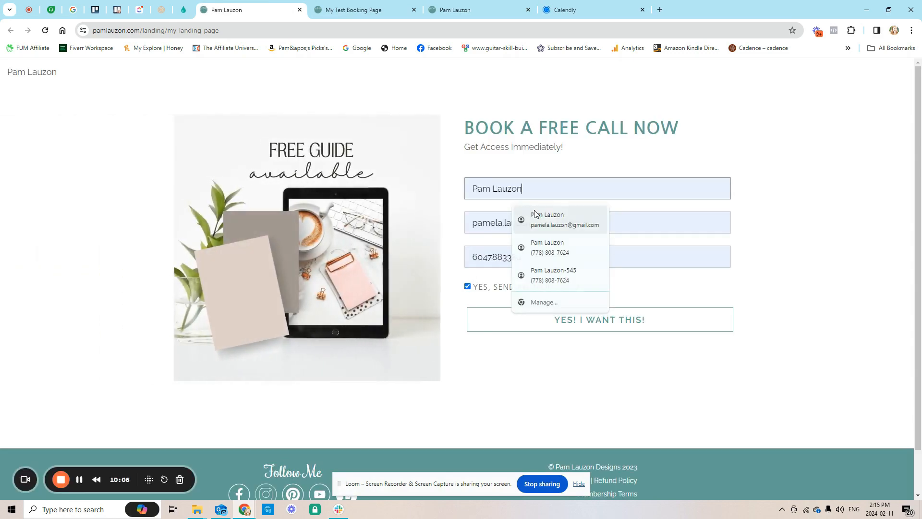
{"action": "left_click", "coordinate": [535, 214]}
{"action": "left_click_drag", "start_coordinate": [511, 265], "coordinate": [480, 274]}
{"action": "key", "text": "BackSpace"}
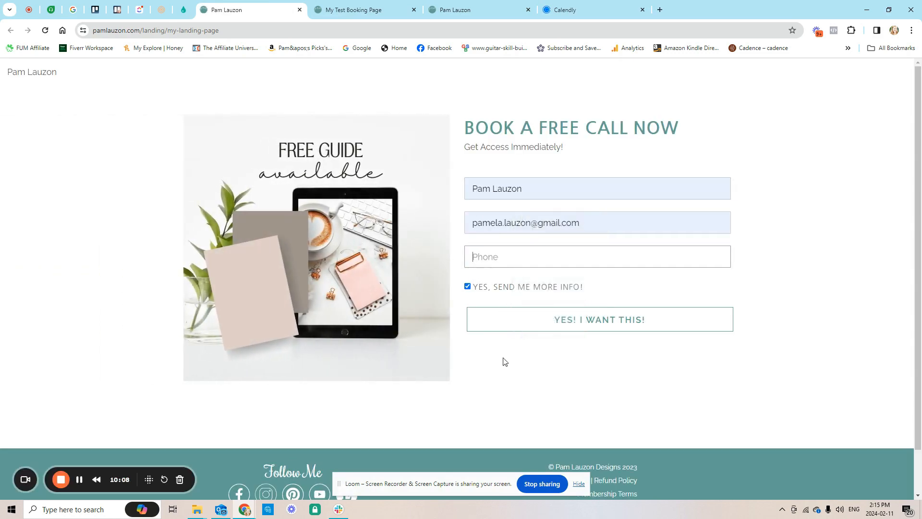
{"action": "left_click", "coordinate": [575, 331]}
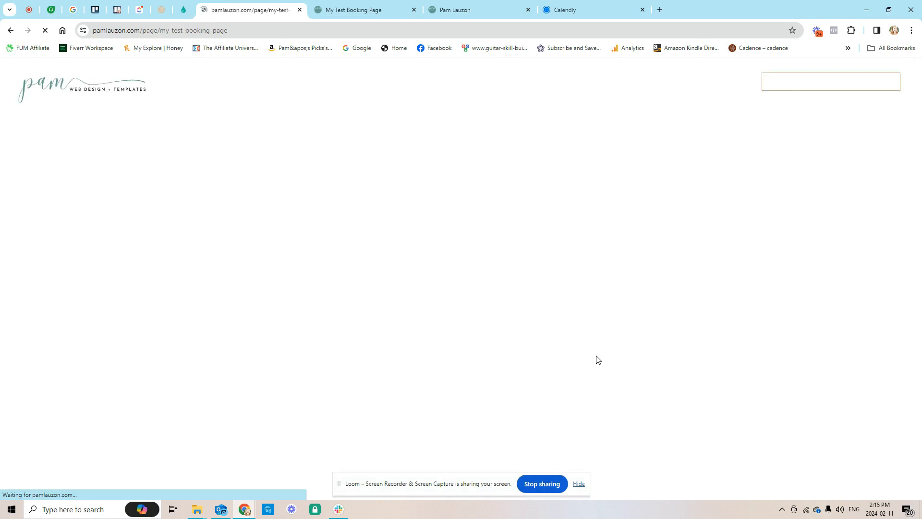
Step: Check the redirected My Test Booking Page and open the Website Project Inquiry event in its Calendly embed
{"action": "scroll", "coordinate": [443, 320], "scroll_direction": "down", "scroll_amount": 2}
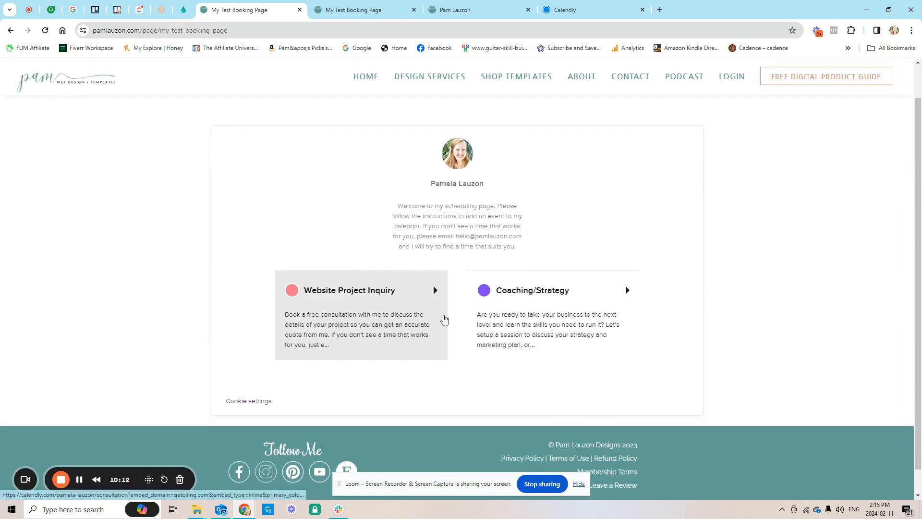
{"action": "left_click", "coordinate": [389, 325]}
{"action": "left_click", "coordinate": [603, 239]}
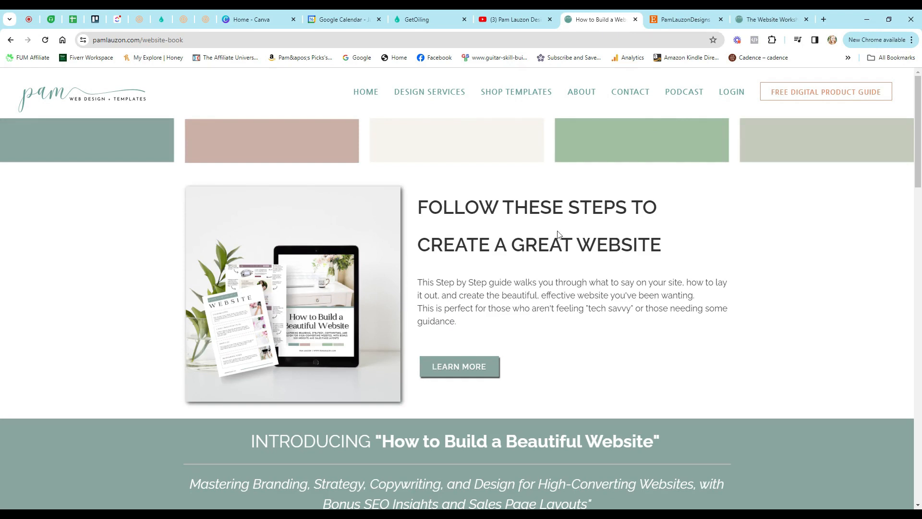
Step: Browse the Etsy shop, and review The Website Workshop for solopreneurs page down to its introduction of the workshop
{"action": "left_click", "coordinate": [675, 20]}
{"action": "scroll", "coordinate": [601, 236], "scroll_direction": "down", "scroll_amount": 10}
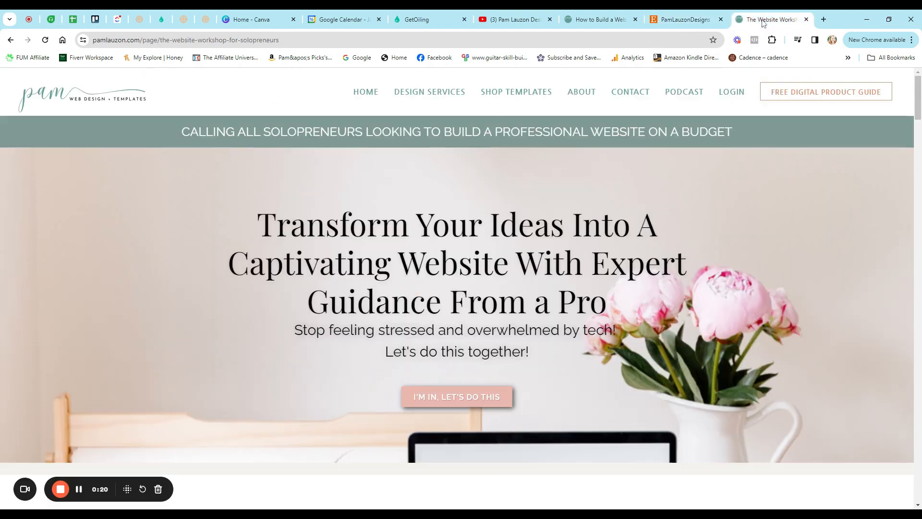
{"action": "left_click", "coordinate": [768, 20]}
{"action": "scroll", "coordinate": [646, 225], "scroll_direction": "down", "scroll_amount": 7}
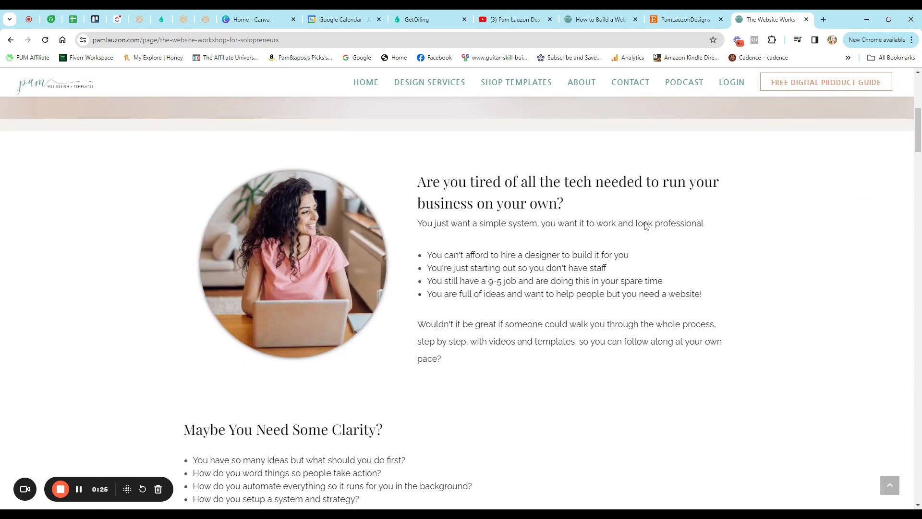
{"action": "scroll", "coordinate": [646, 225], "scroll_direction": "down", "scroll_amount": 2}
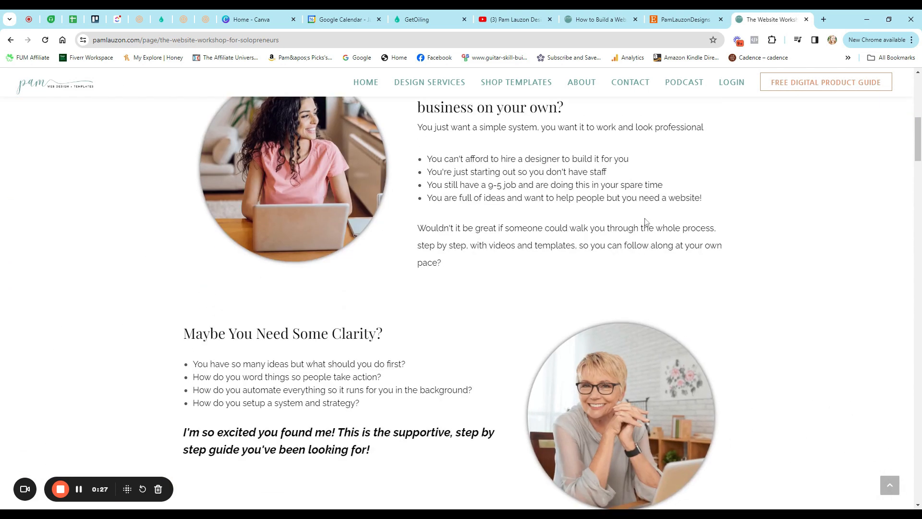
{"action": "scroll", "coordinate": [646, 224], "scroll_direction": "down", "scroll_amount": 7}
{"action": "scroll", "coordinate": [643, 226], "scroll_direction": "down", "scroll_amount": 3}
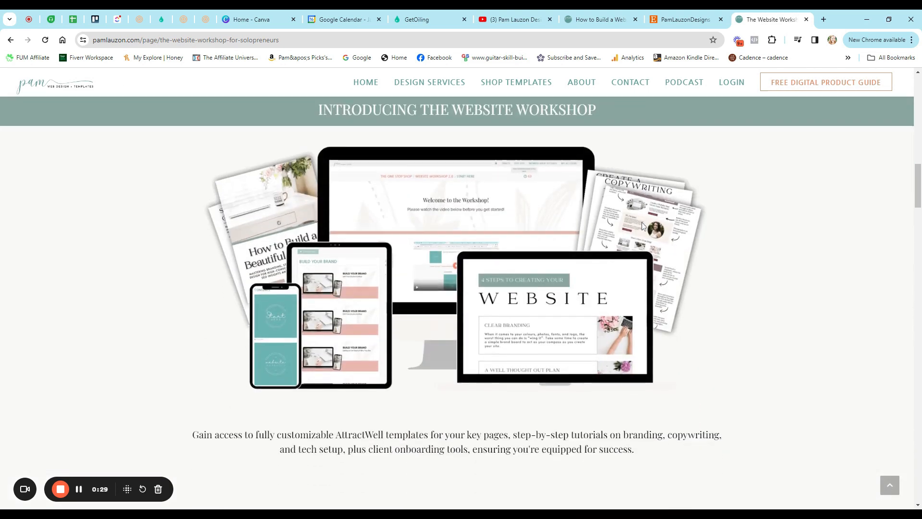